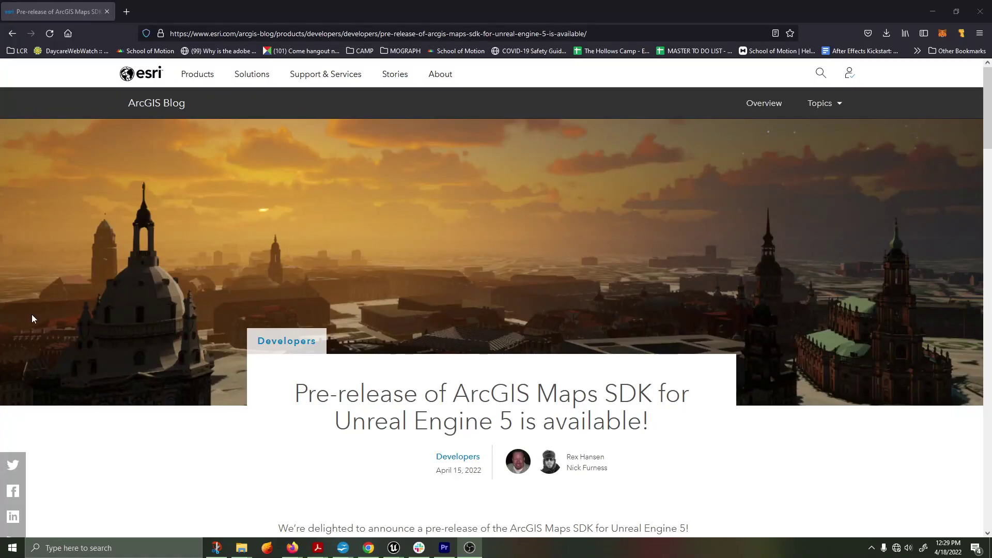
Step: Read the blog post on the ArcGIS Maps SDK pre-release and open its product documentation link in a new tab
scroll(200, 246, down, 4)
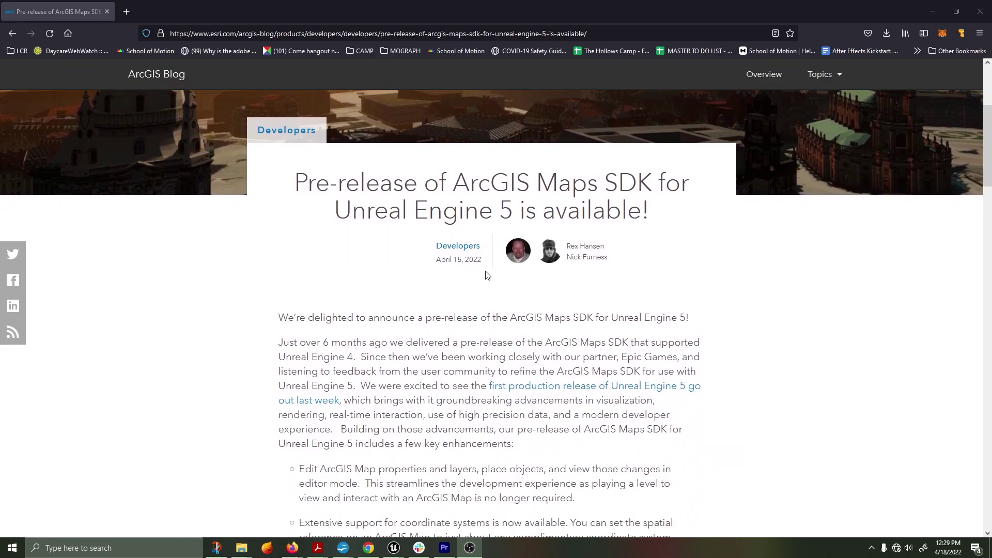
drag(439, 260, 489, 261)
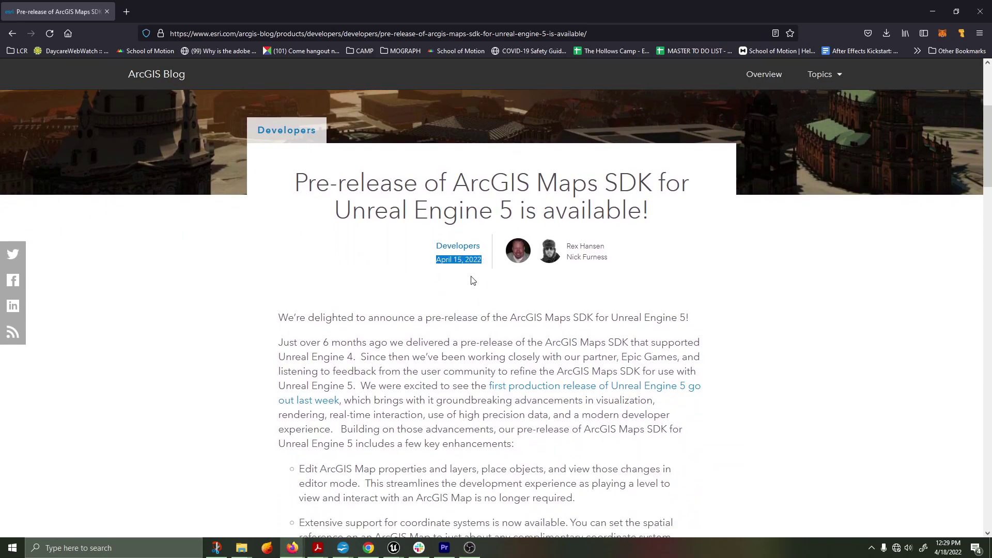
click(473, 281)
scroll(748, 350, down, 15)
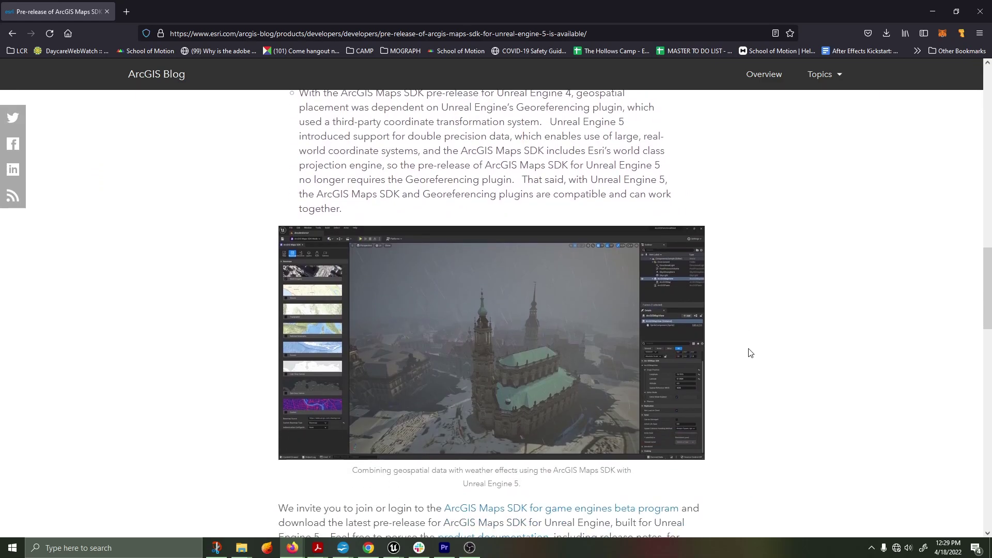
scroll(750, 353, down, 2)
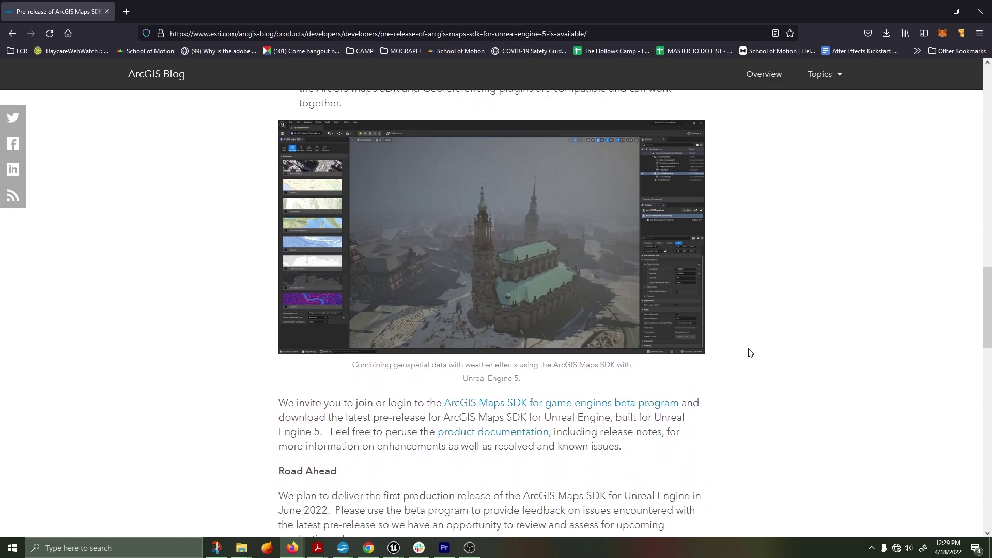
scroll(750, 353, down, 2)
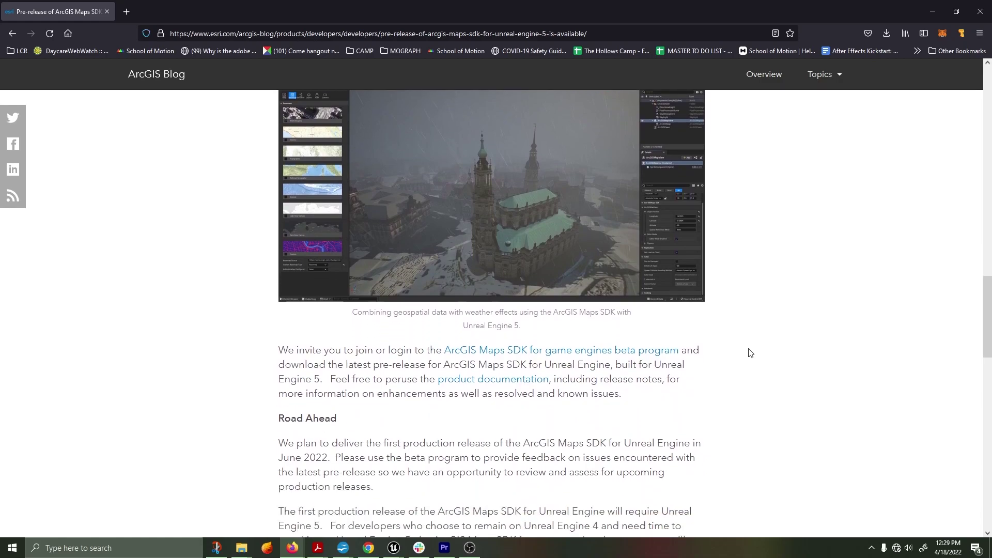
scroll(750, 352, down, 2)
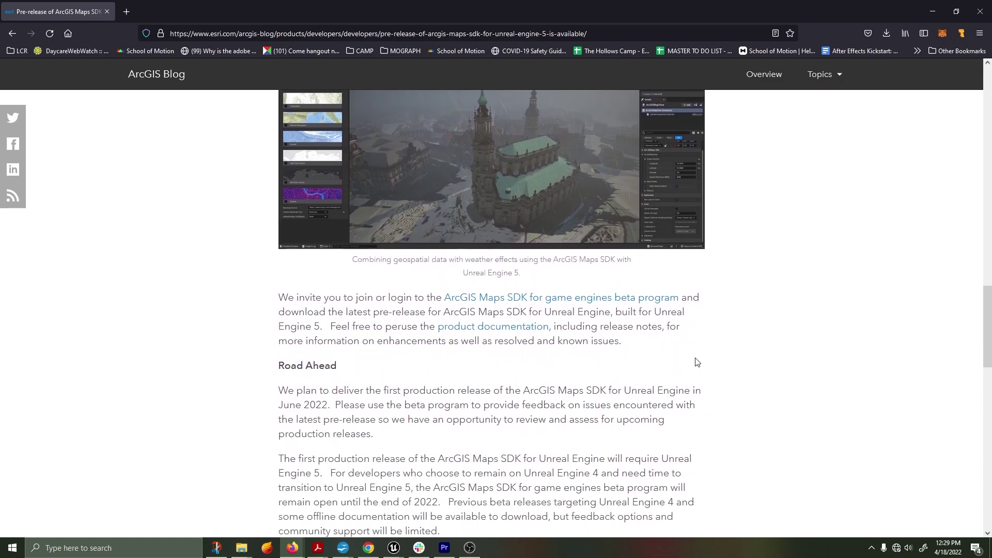
right_click(474, 327)
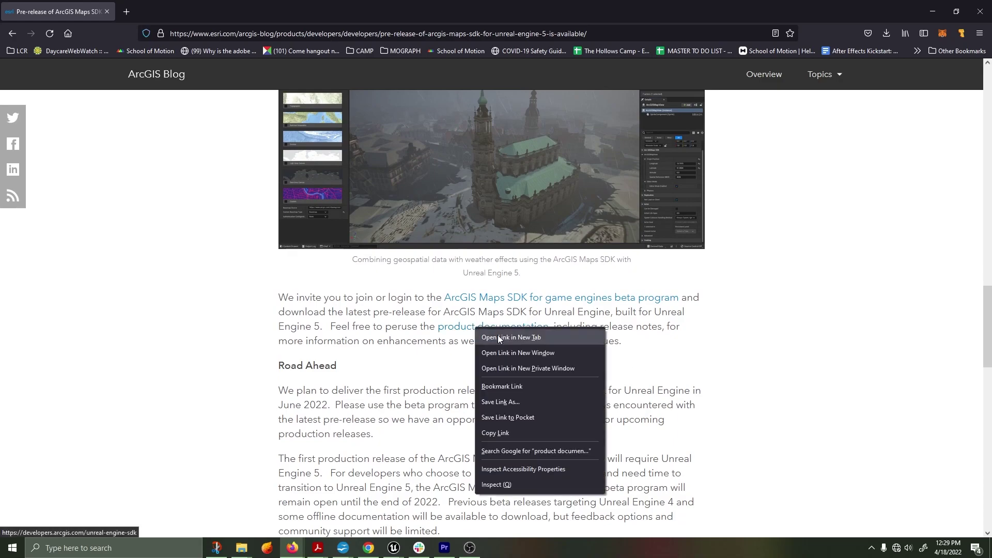
click(511, 338)
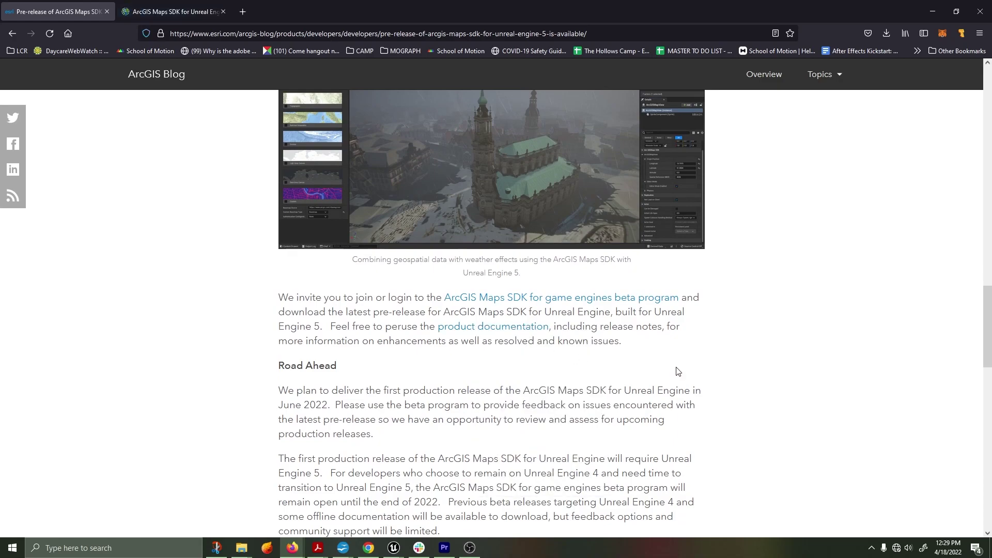
Step: Review the Road Ahead section and open the ArcGIS Maps SDK for game engines beta program link in a new tab
scroll(677, 371, down, 4)
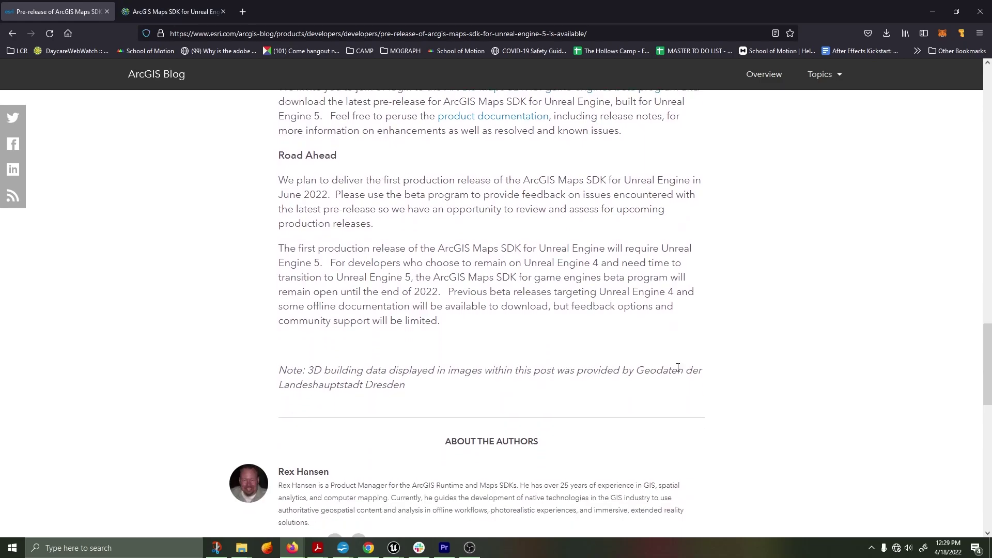
scroll(678, 368, up, 2)
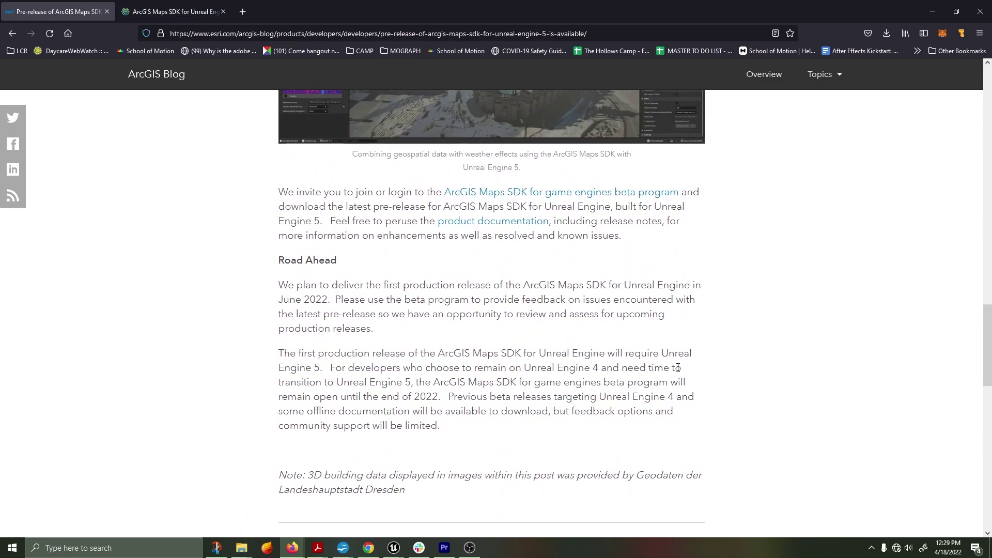
scroll(678, 367, up, 1)
right_click(520, 244)
click(552, 255)
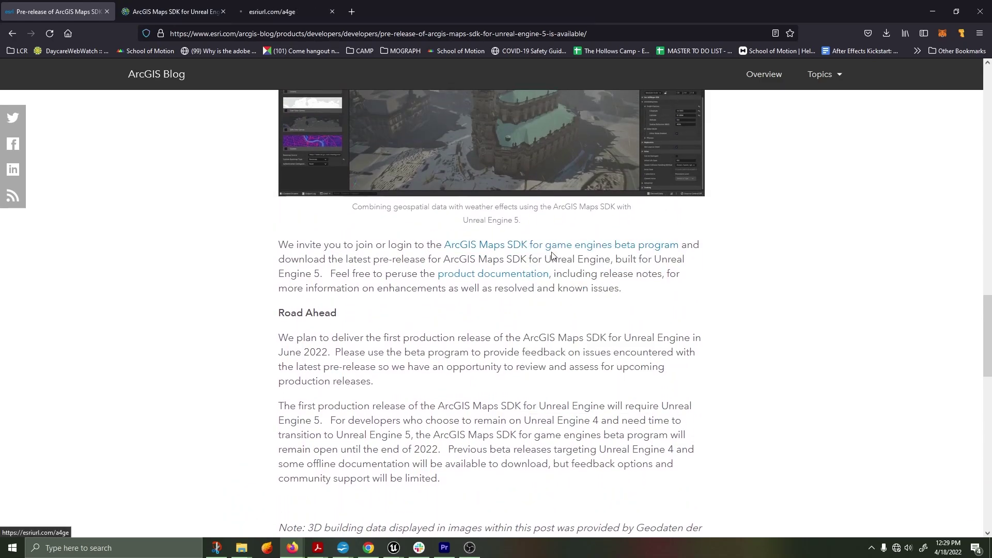
Step: Review the ArcGIS Maps SDK for Unreal Engine documentation overview, including Where to start and the Tutorials section
click(176, 12)
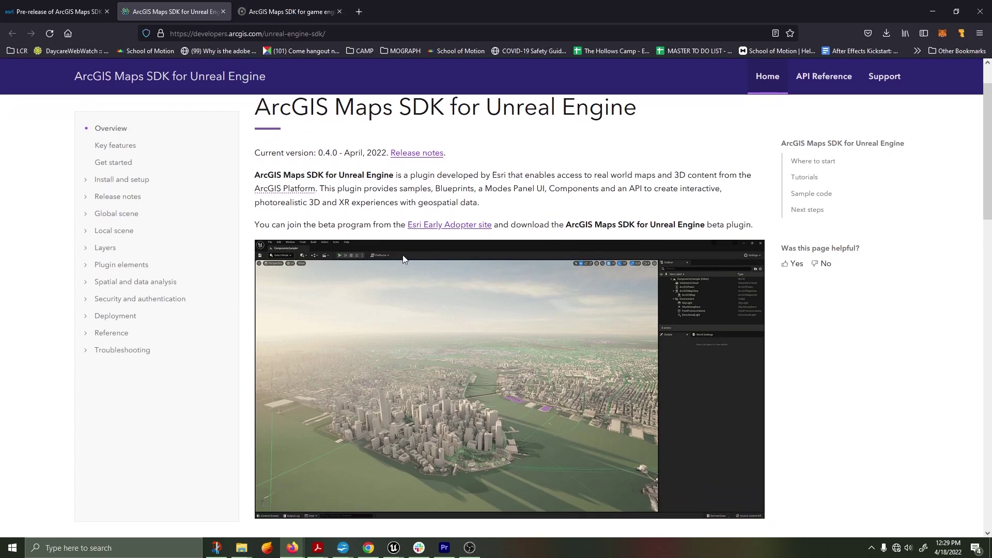
scroll(438, 255, down, 4)
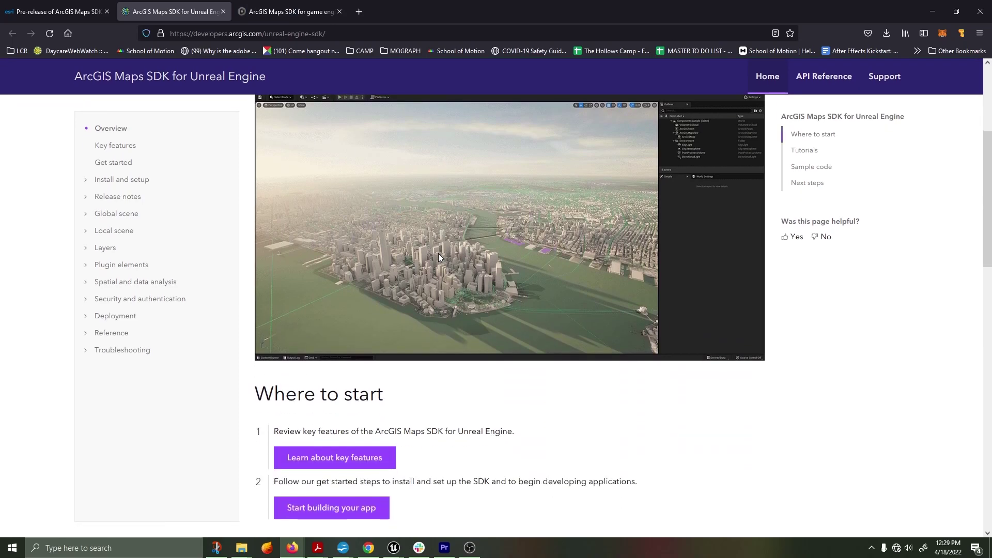
scroll(439, 256, down, 3)
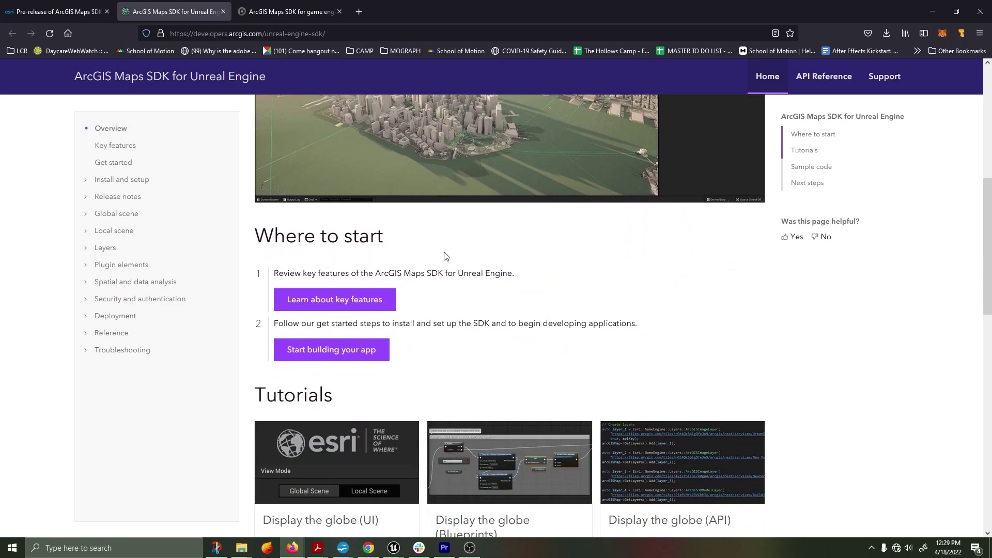
scroll(514, 271, down, 3)
scroll(514, 272, down, 9)
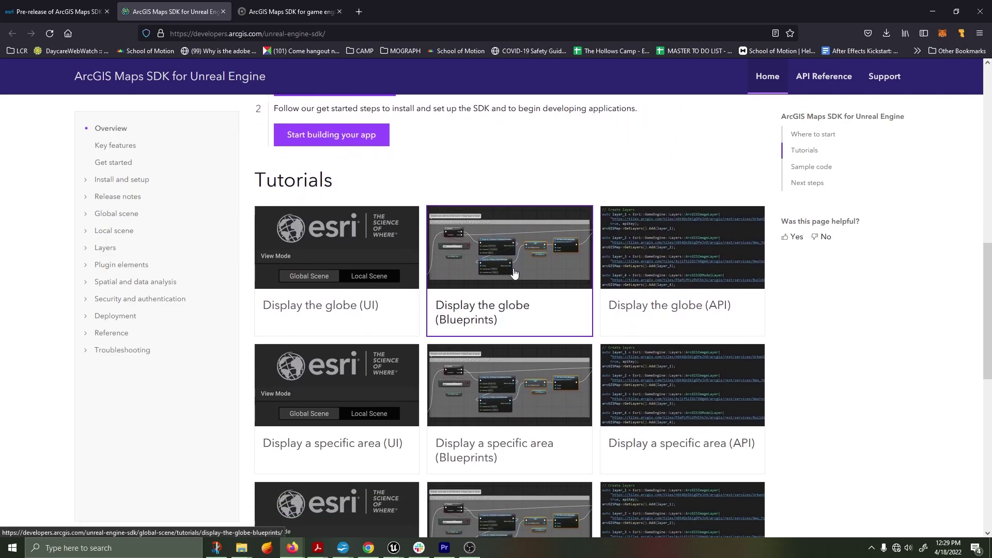
scroll(514, 272, up, 17)
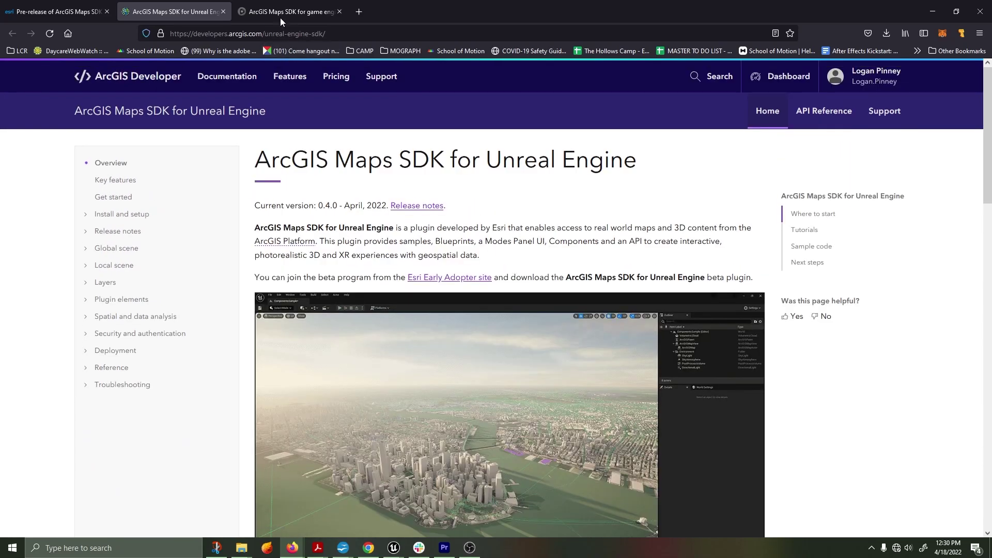
Step: Look over the beta program's welcome and login page and return to the SDK documentation
click(280, 12)
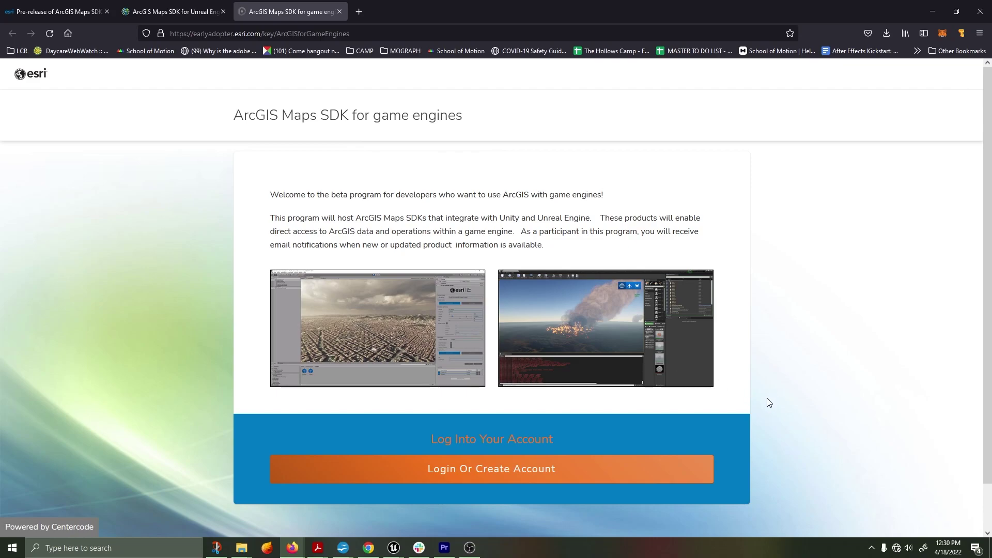
scroll(767, 401, down, 2)
scroll(743, 392, up, 2)
click(167, 11)
scroll(395, 256, down, 1)
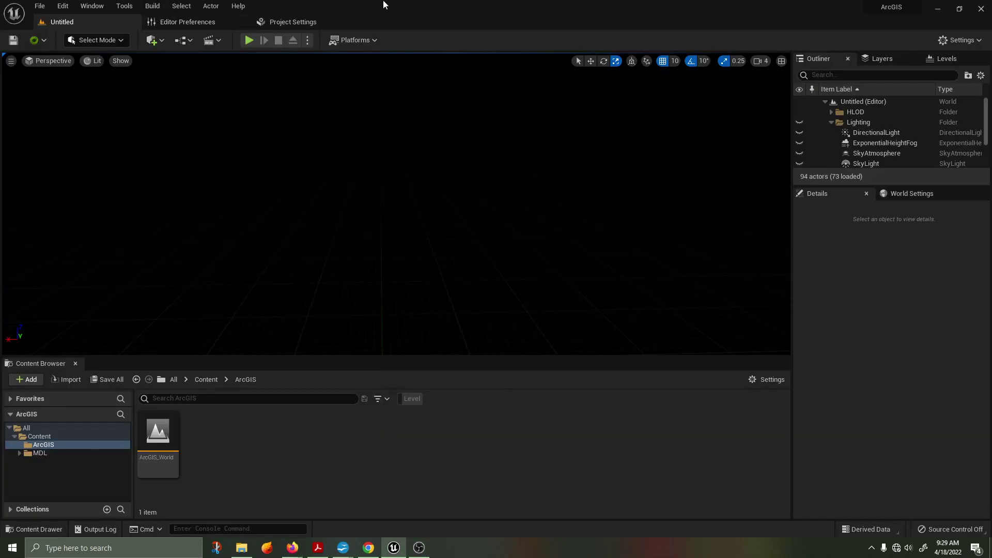
Step: In Unreal Engine, search the plugins for "arcgis" and check whether ArcGIS Maps SDK for Unreal Engine is enabled
click(960, 39)
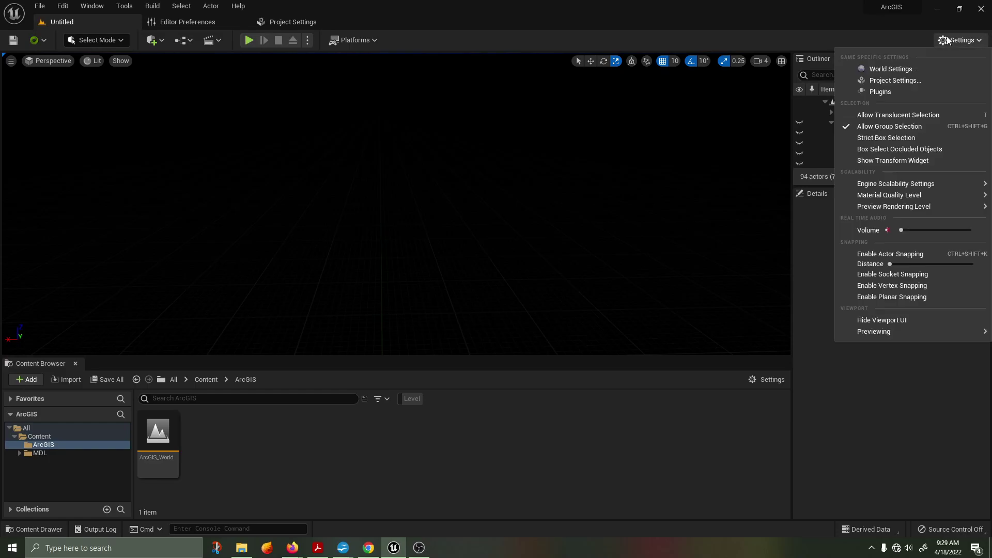
click(872, 96)
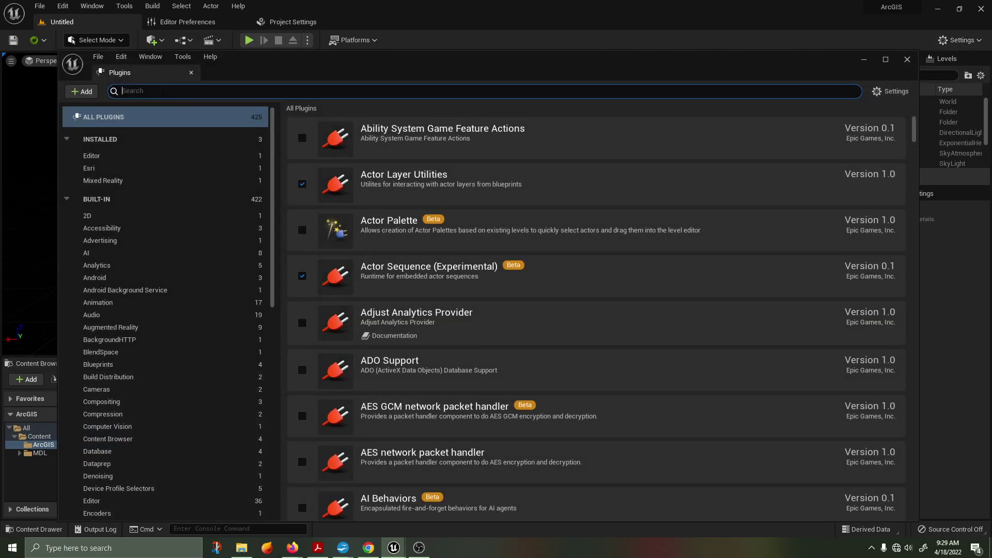
text(arc)
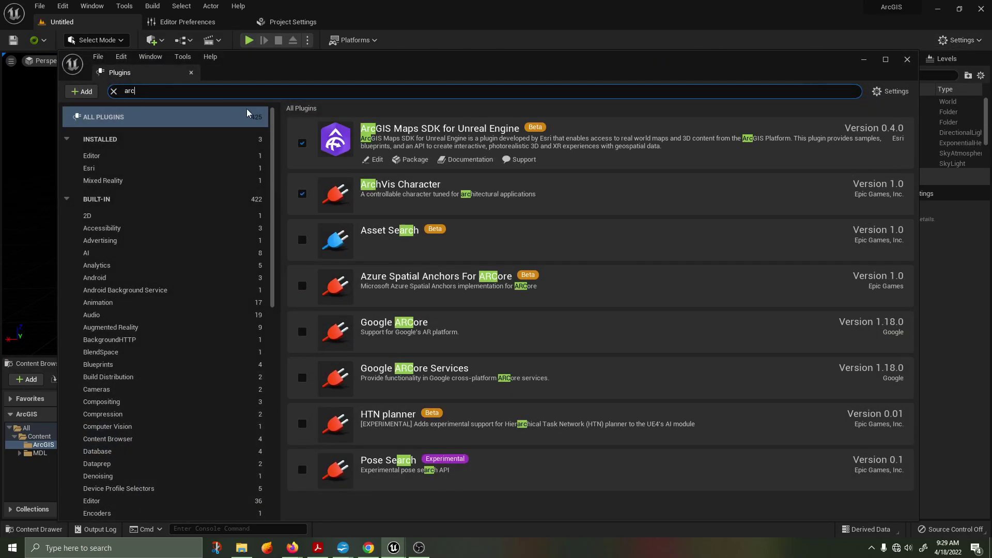
text(gis)
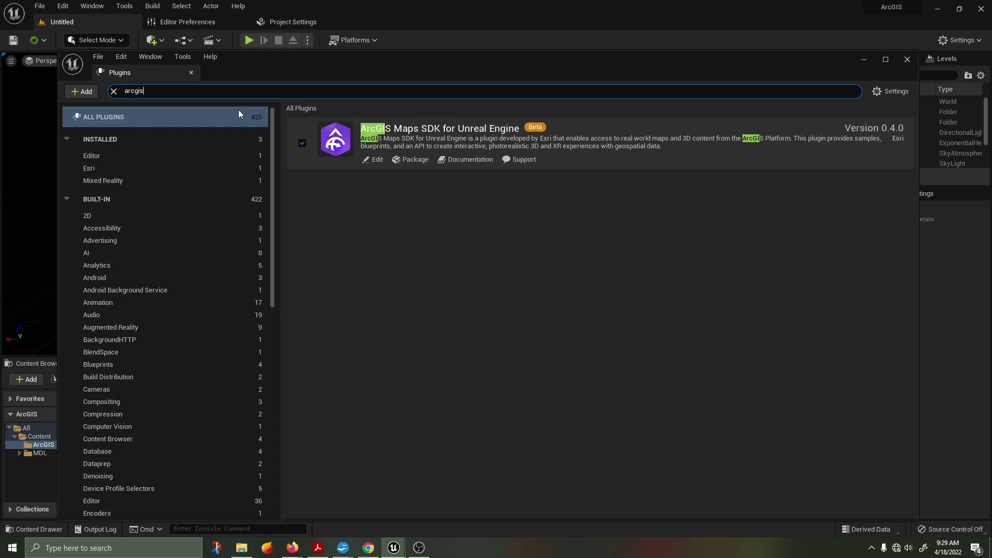
click(471, 229)
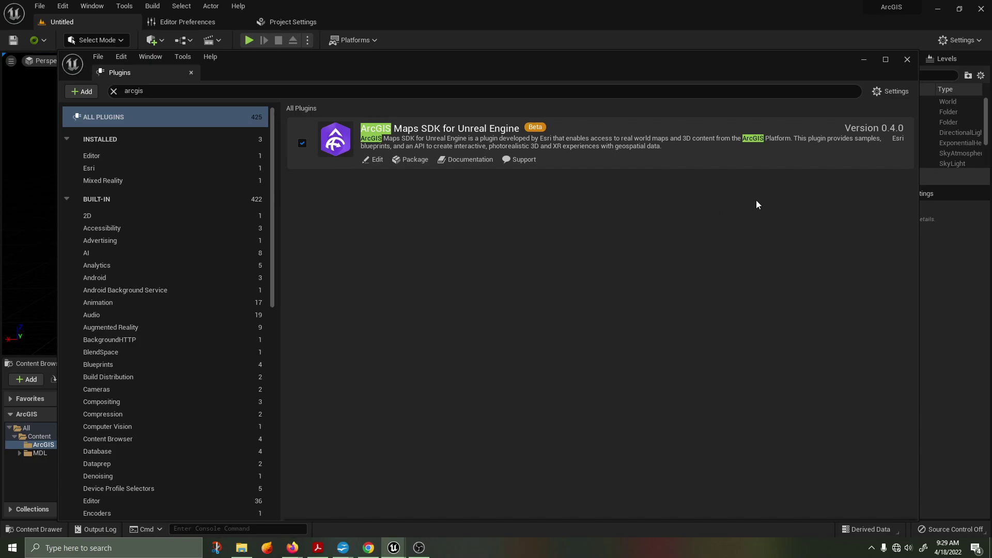
click(908, 60)
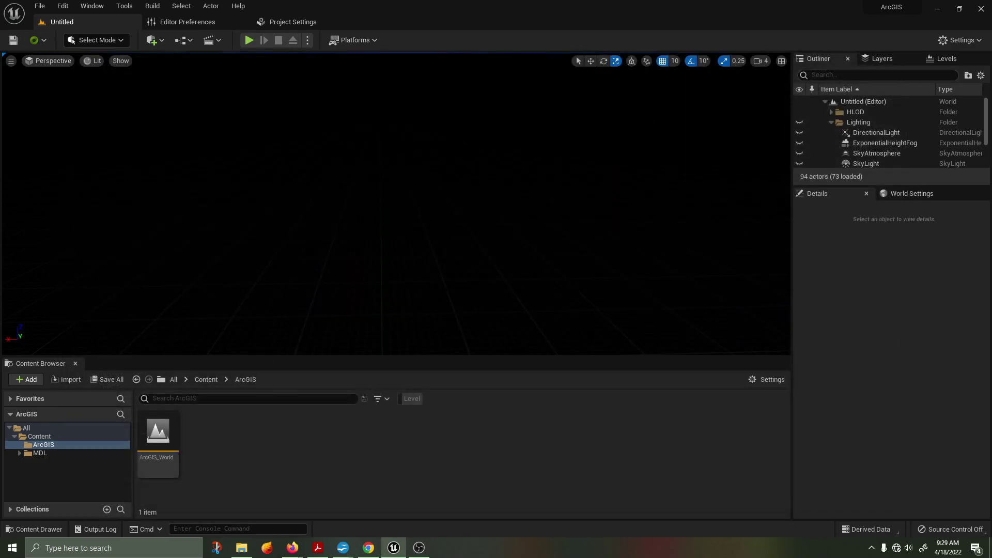
Step: Choose the Empty Level template for a new level and bring up the empty ArcGIS_World level
click(41, 7)
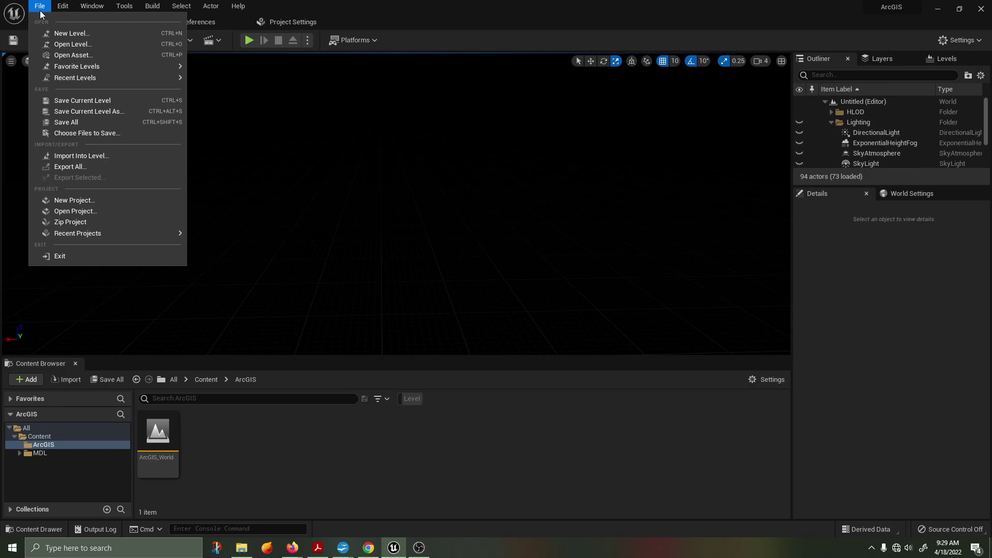
click(326, 1)
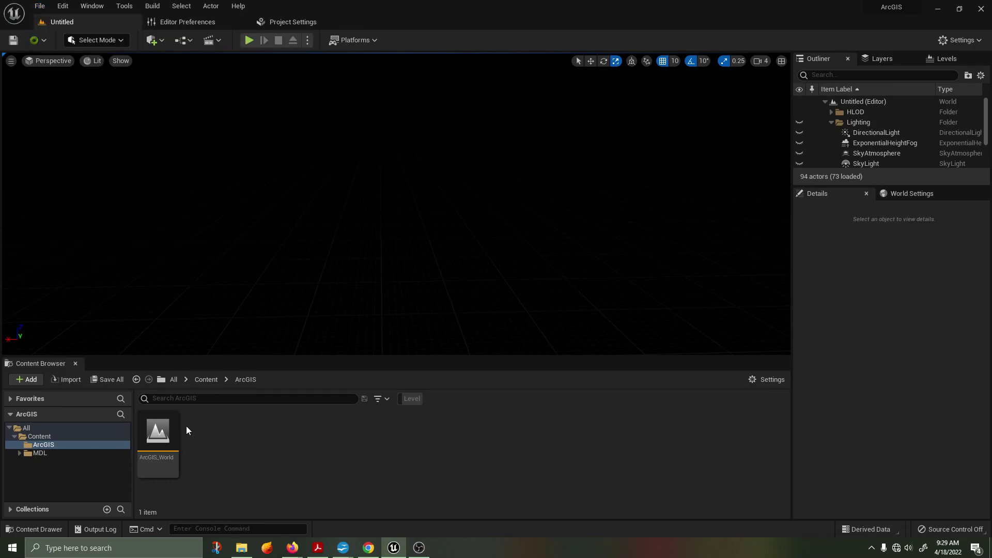
click(39, 6)
click(64, 35)
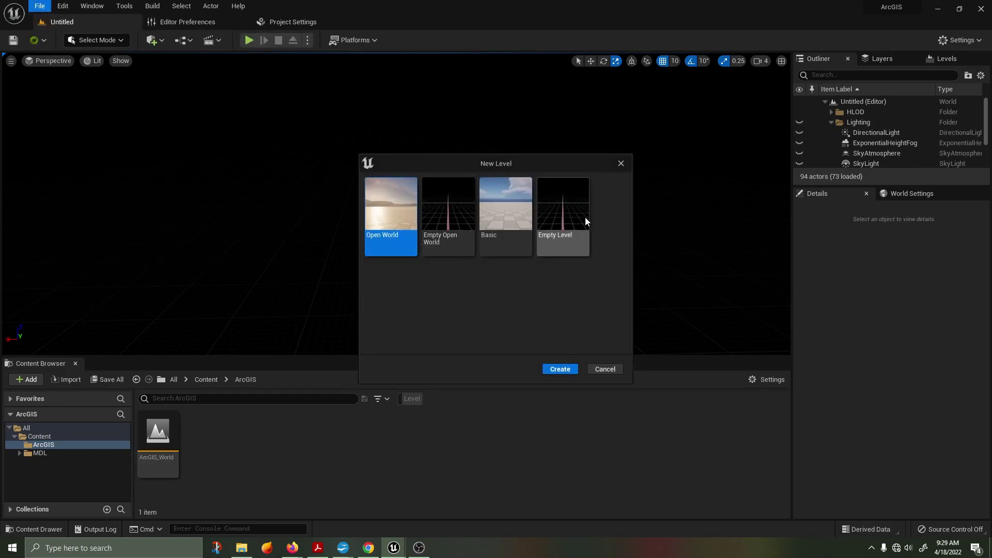
click(569, 203)
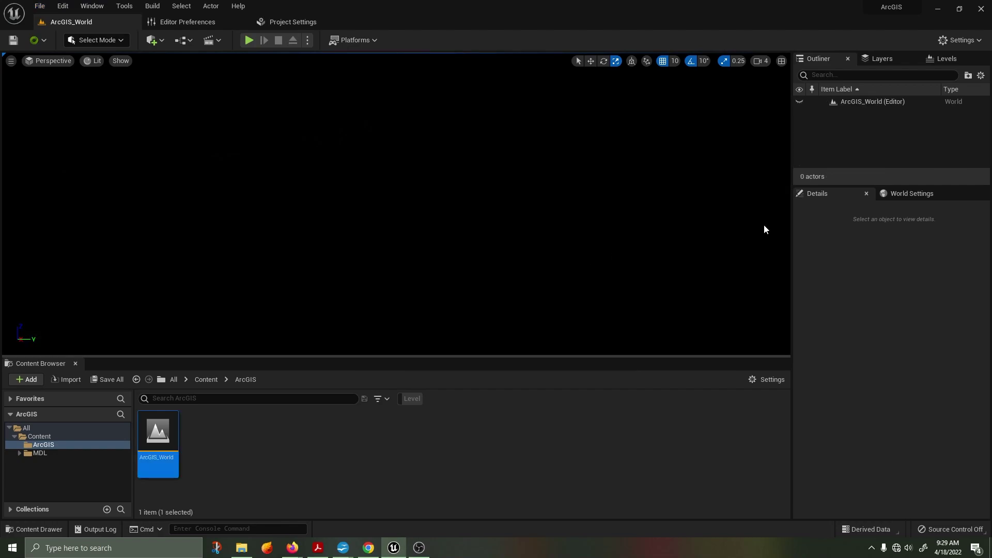
Step: Turn on Enable Large Worlds in the world settings of the ArcGIS_World level
click(896, 196)
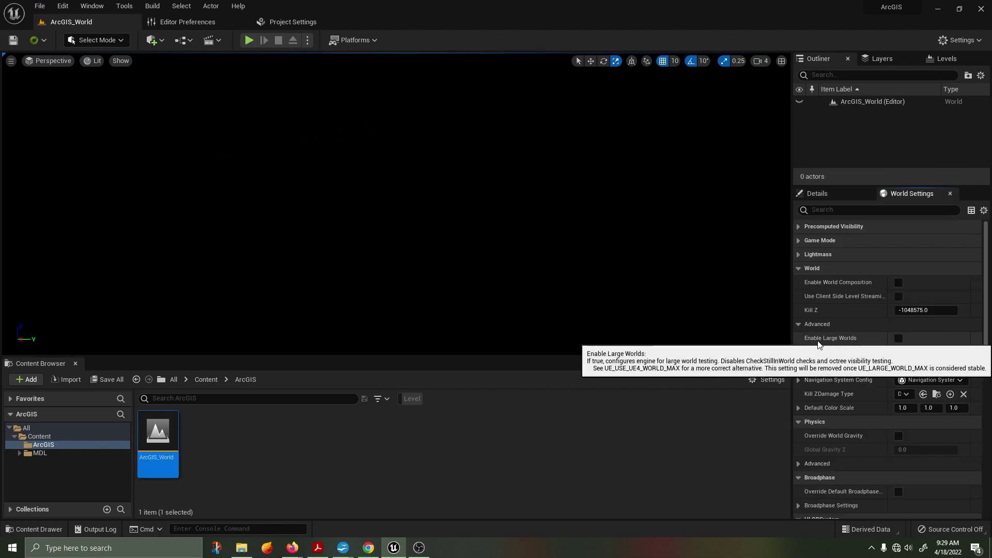
click(897, 338)
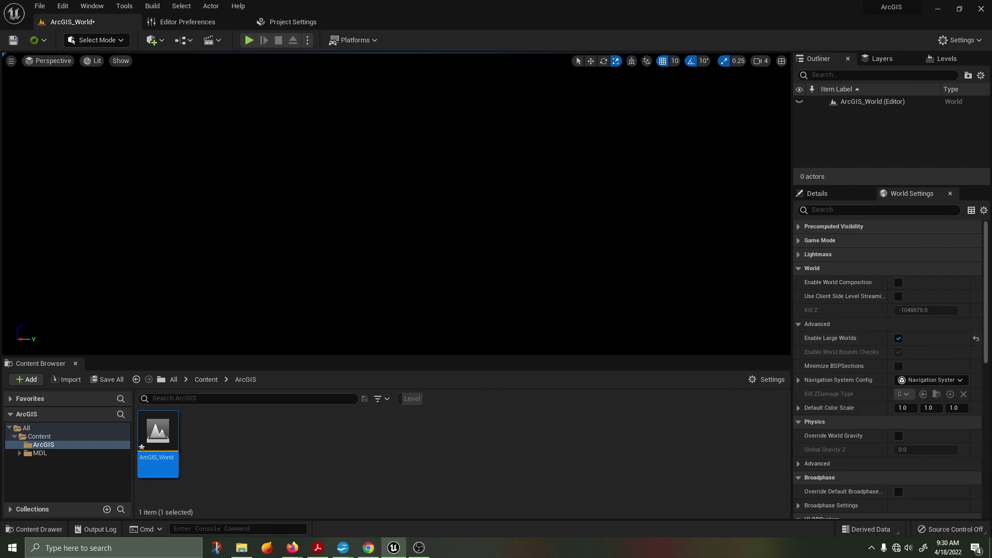
Step: In ArcGIS Maps SDK mode, create a Global map with longitude, latitude and altitude at 0.0 and spatial reference WKID 4326
click(111, 42)
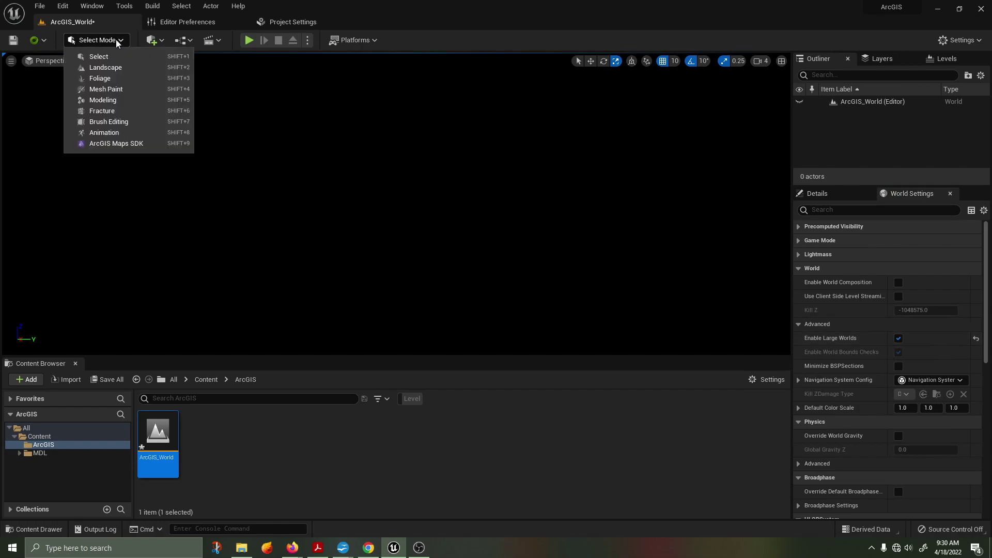
click(110, 145)
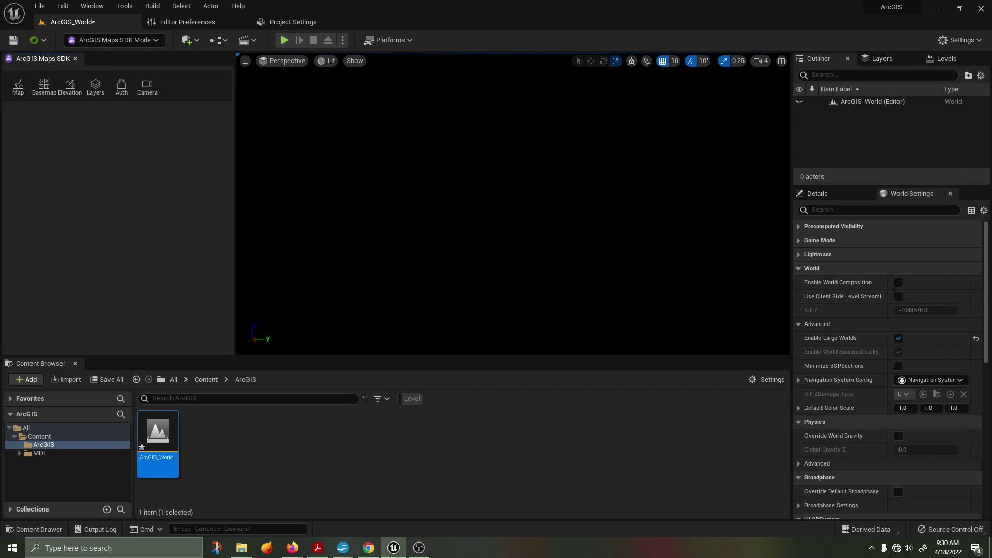
click(18, 86)
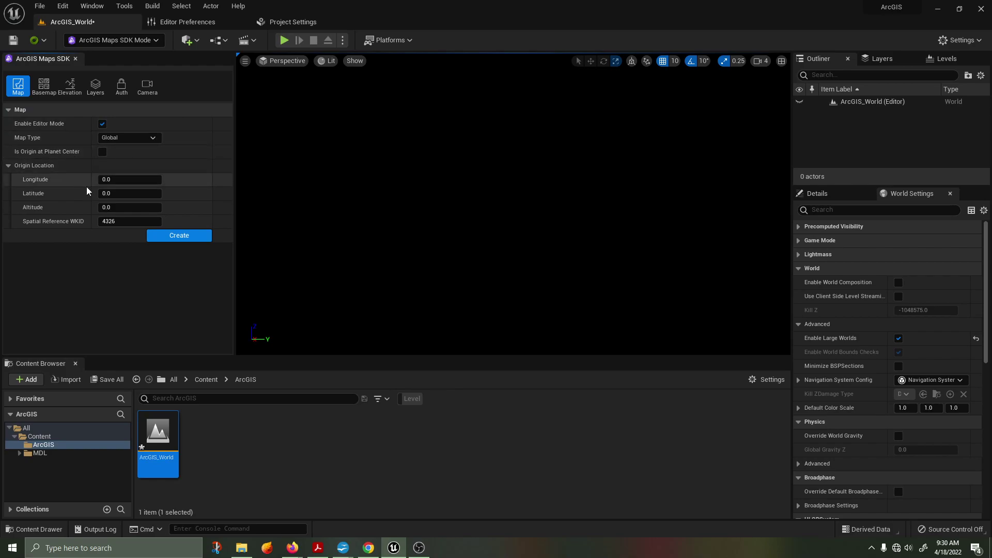
click(169, 237)
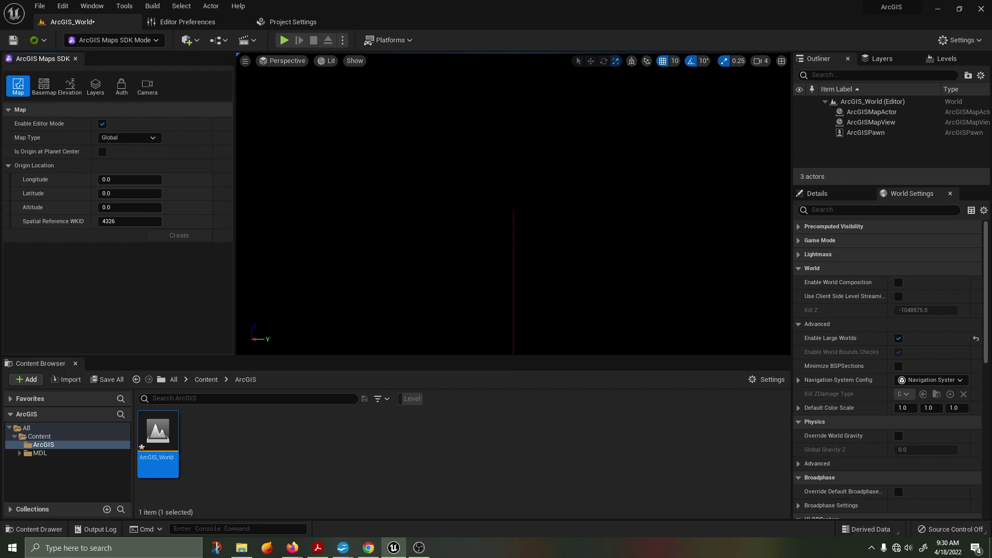
Step: Set the map's origin location to longitude -74 and latitude 41, keeping altitude 0.0 and spatial reference WKID 4326
click(132, 180)
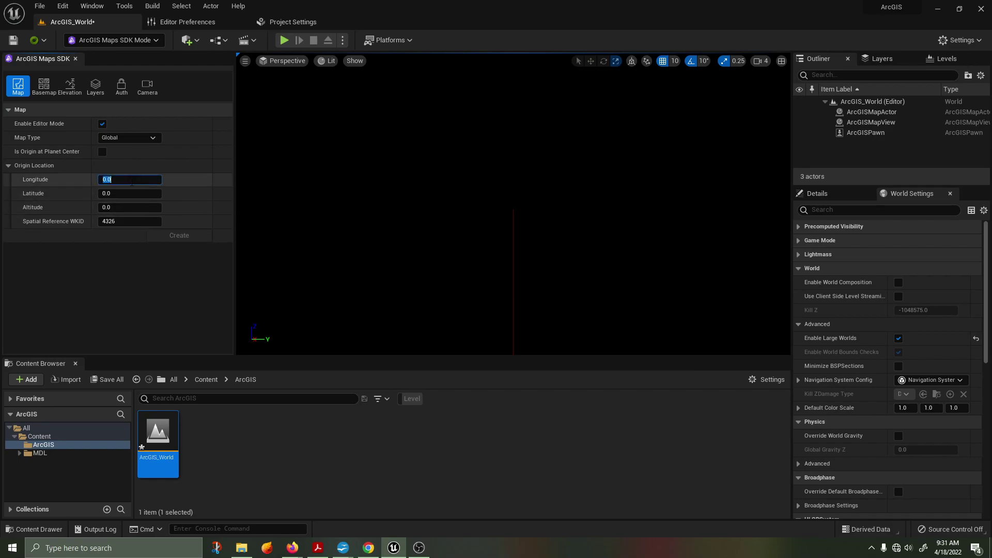
text(-74)
click(124, 192)
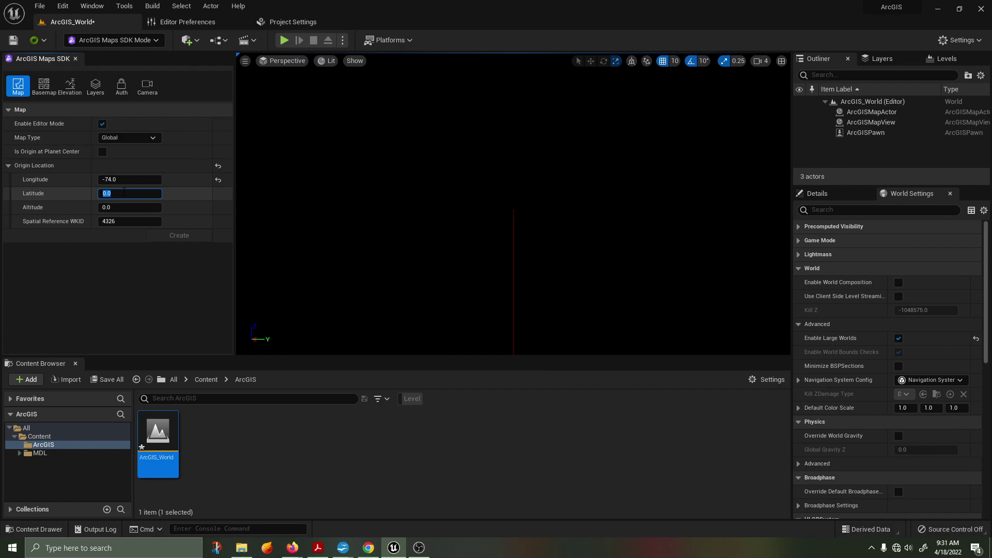
text(41)
click(130, 207)
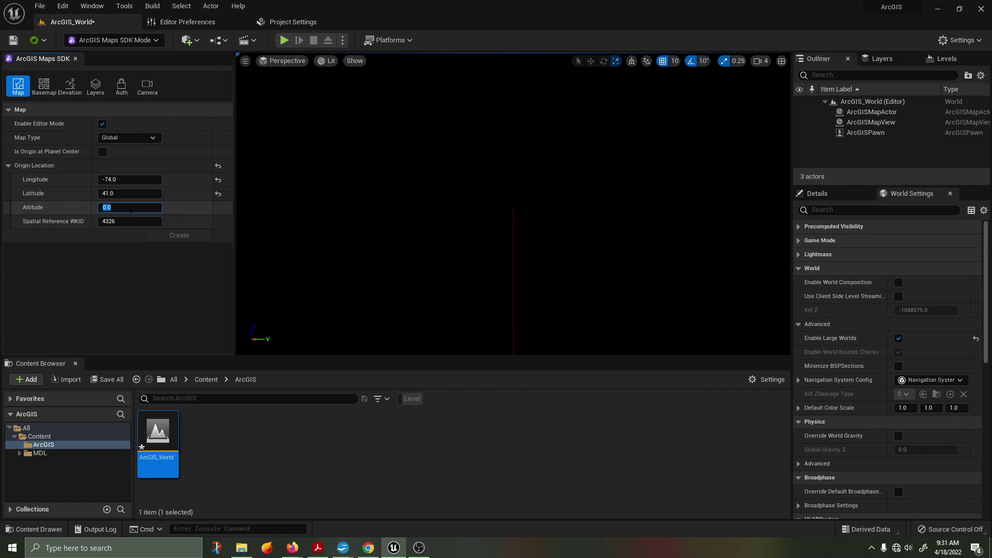
click(128, 221)
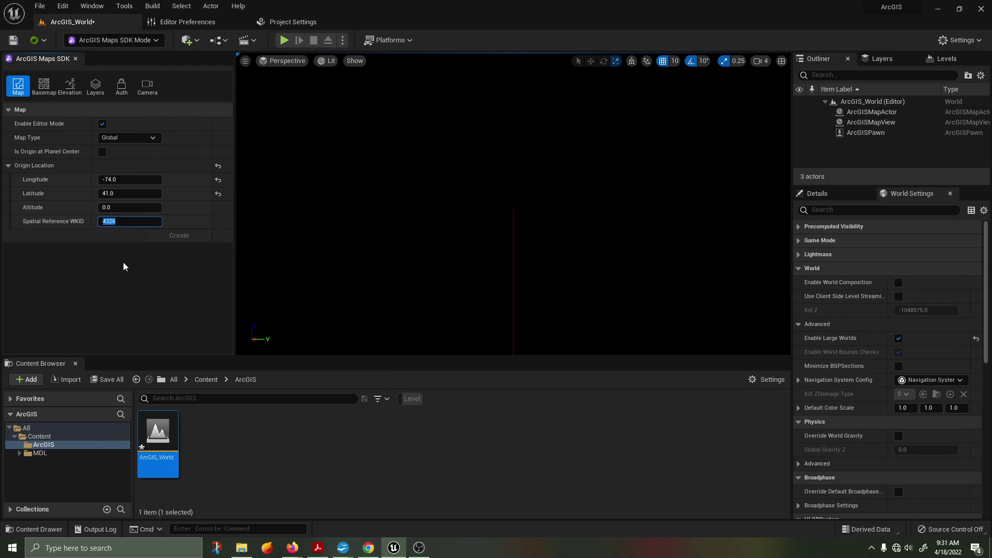
click(124, 266)
Step: Set the ArcGIS camera to longitude -74.054921, latitude 40.691242, altitude 3000, heading 65 and pitch 68
click(147, 86)
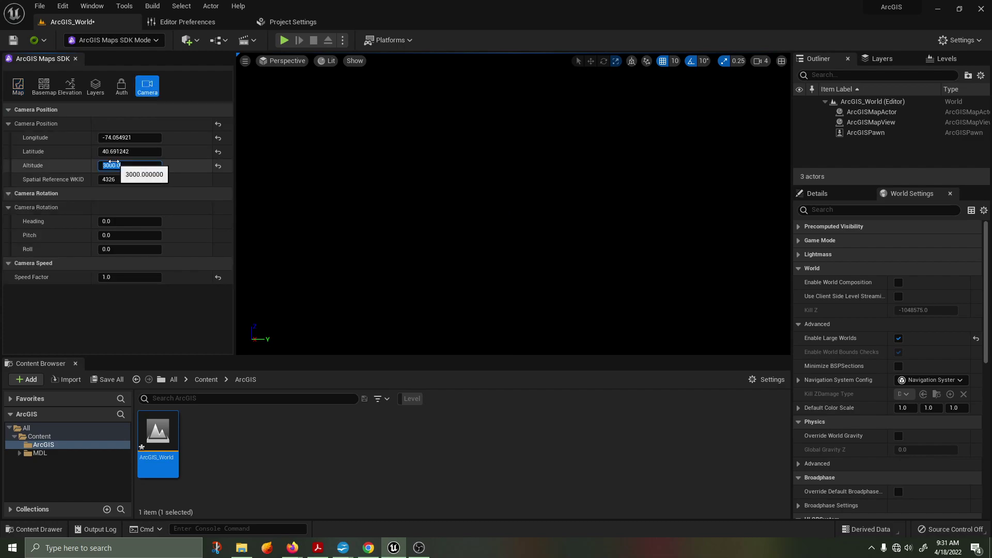
click(111, 220)
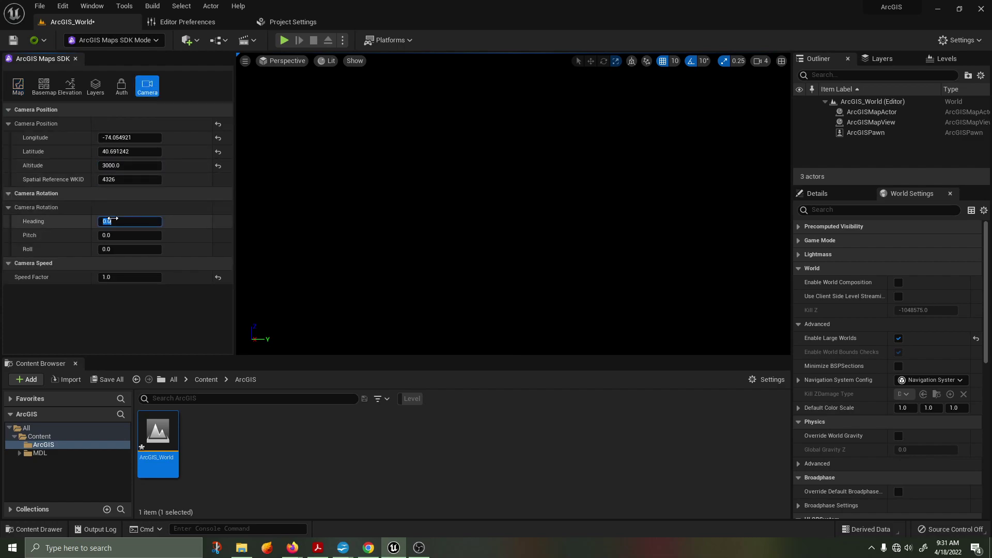
text(65)
key(Return)
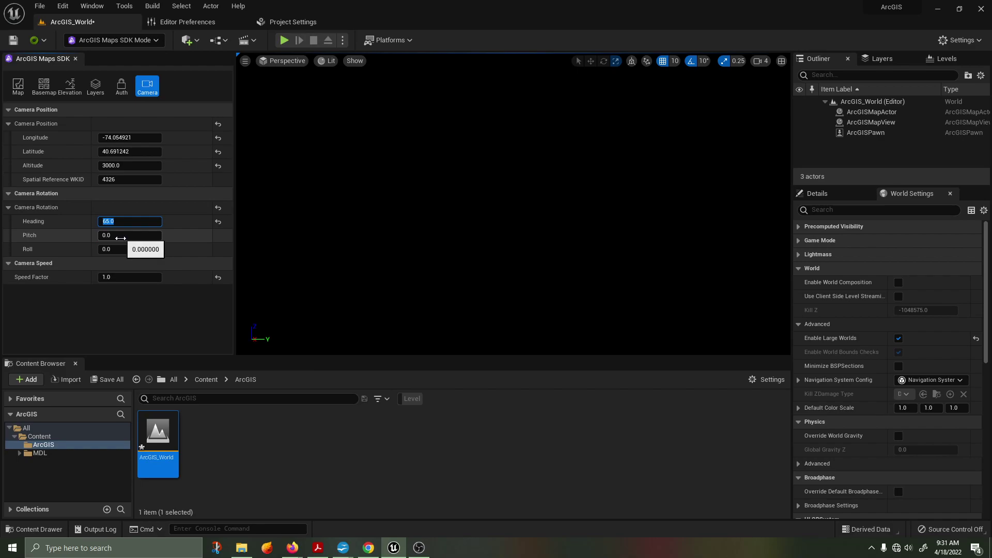
click(122, 236)
text(68)
key(Return)
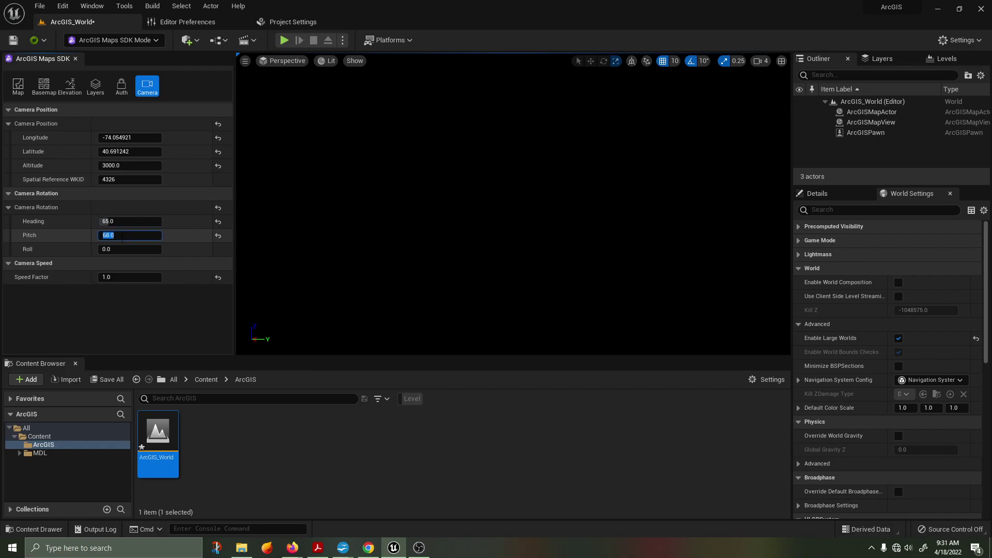
click(121, 300)
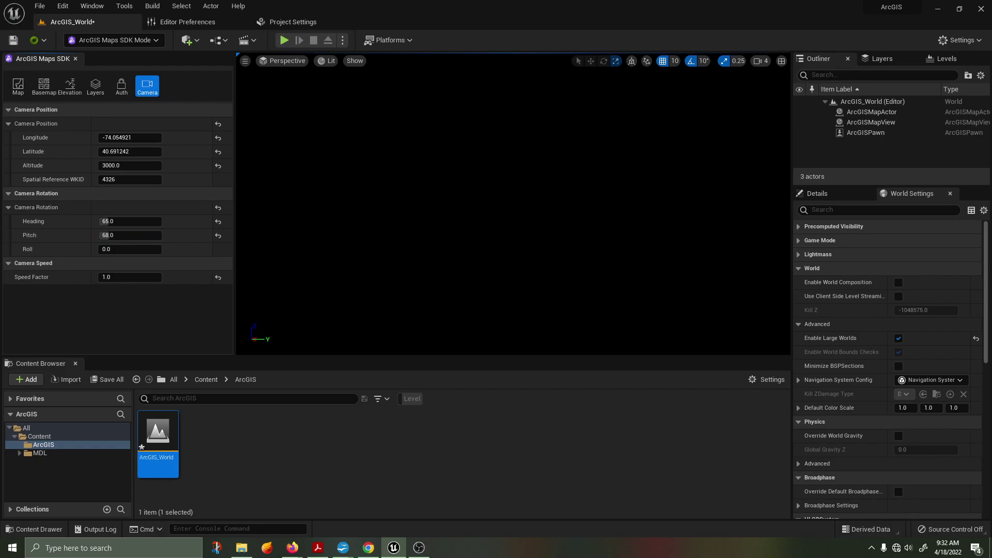
Step: Check the basemap selection and the elevation setting of the ArcGIS map
click(44, 86)
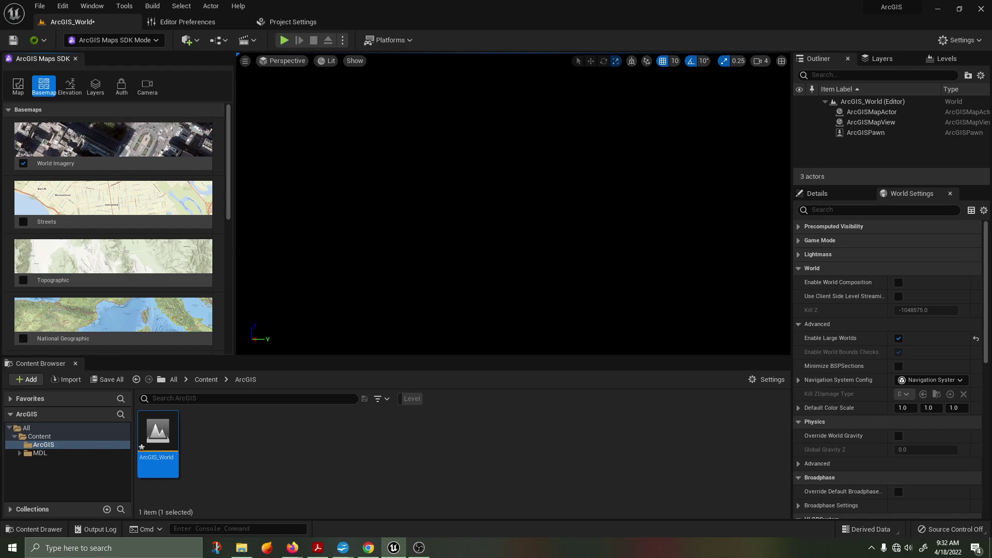
click(70, 85)
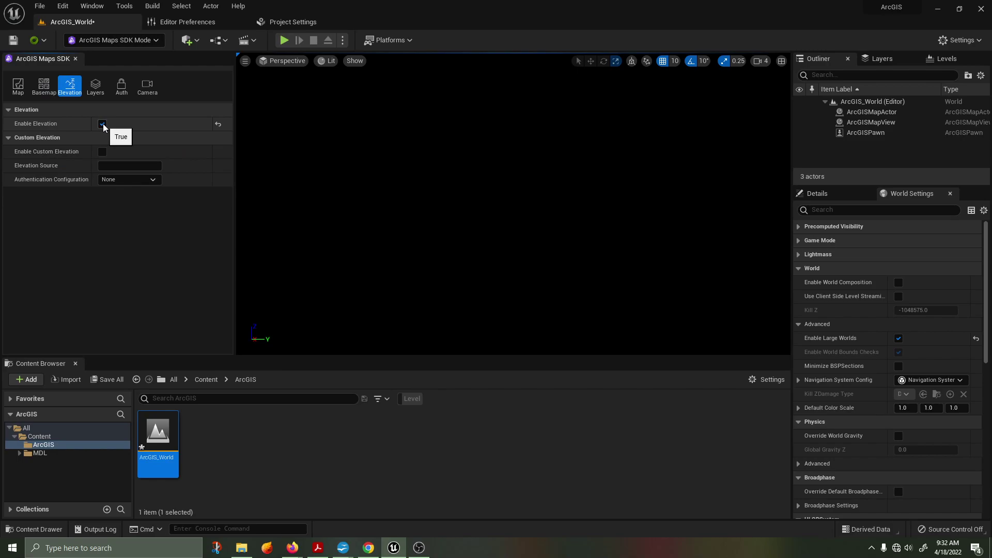
Step: Paste the ArcGIS API key into the API Key field of the map's authentication settings
click(121, 85)
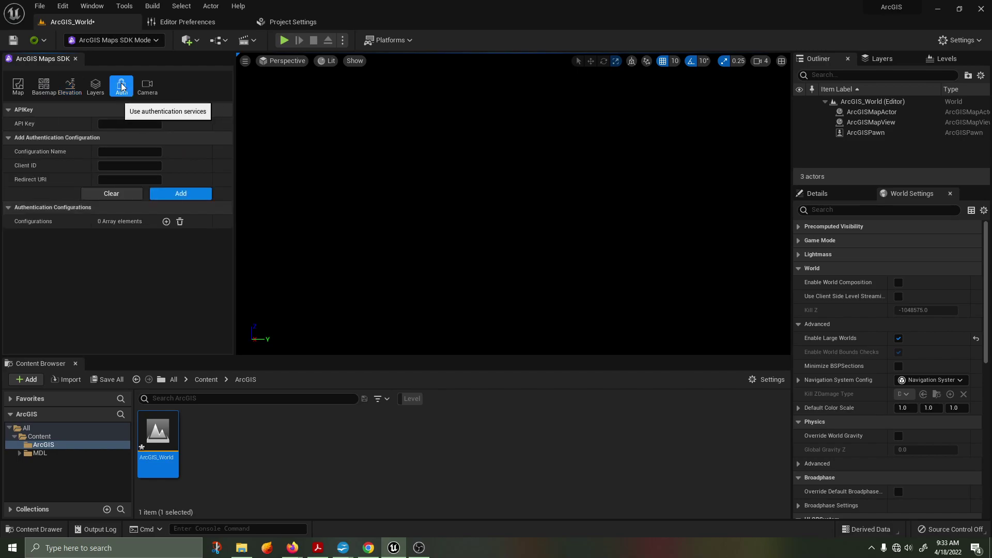
click(128, 124)
key(ctrl+v)
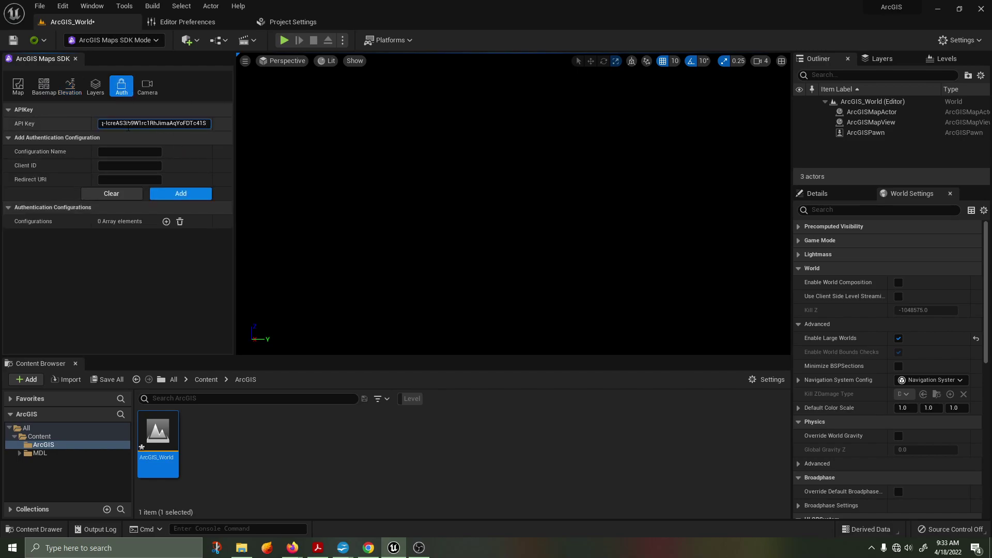
click(98, 259)
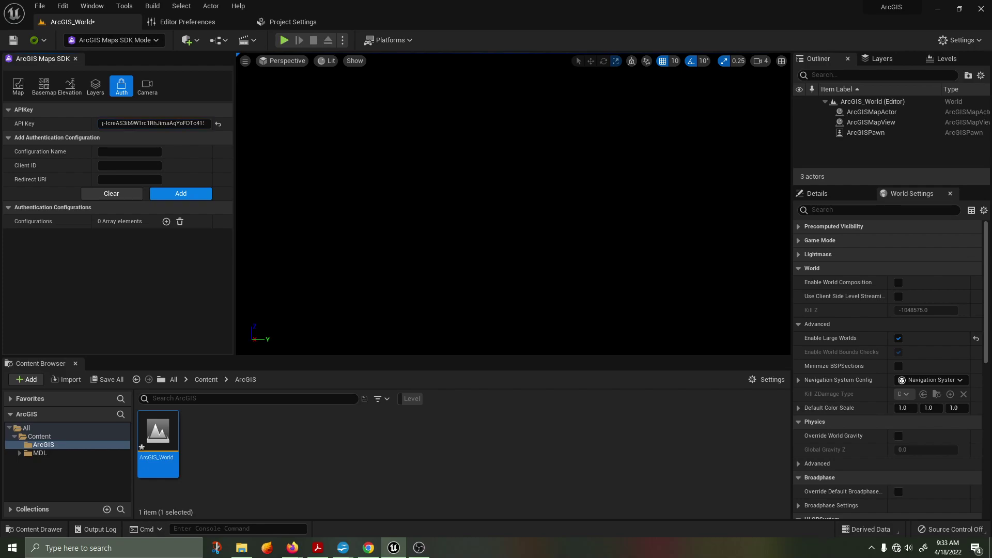
Step: Add a Directional Light actor to the ArcGIS_World level
click(187, 40)
mouse_move(220, 137)
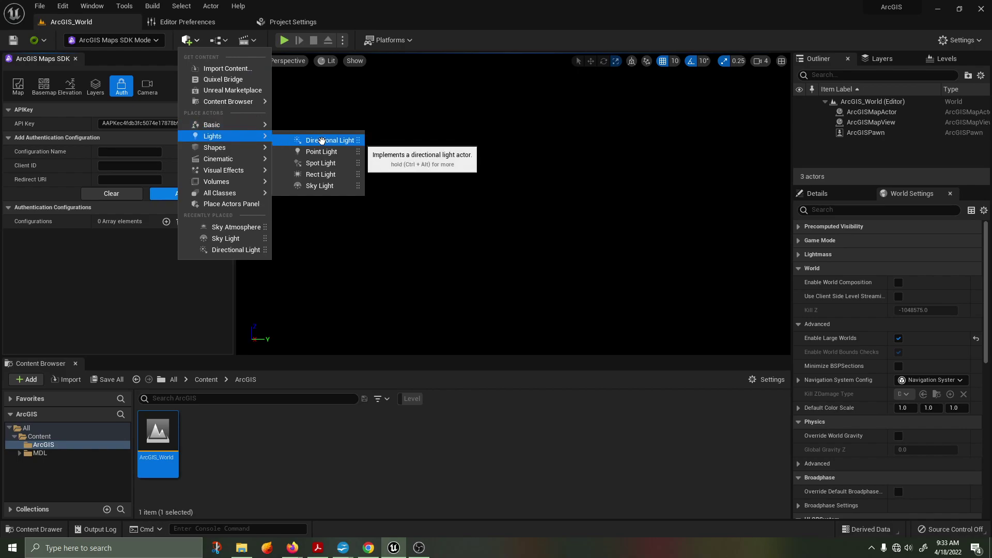
click(322, 140)
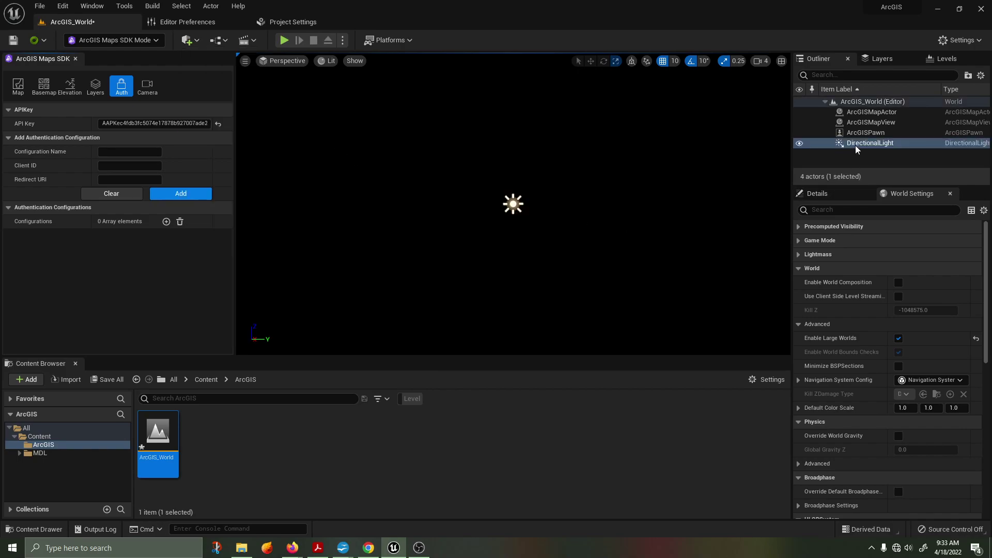
Step: Set the directional light's Y and Z rotation to -28° each and its mobility to Movable
click(818, 193)
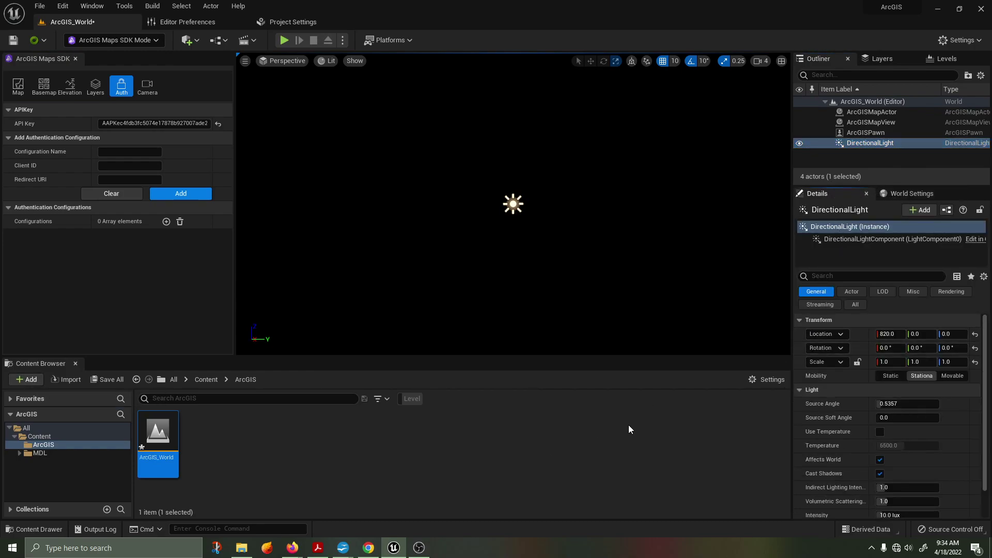
click(922, 348)
text(-28)
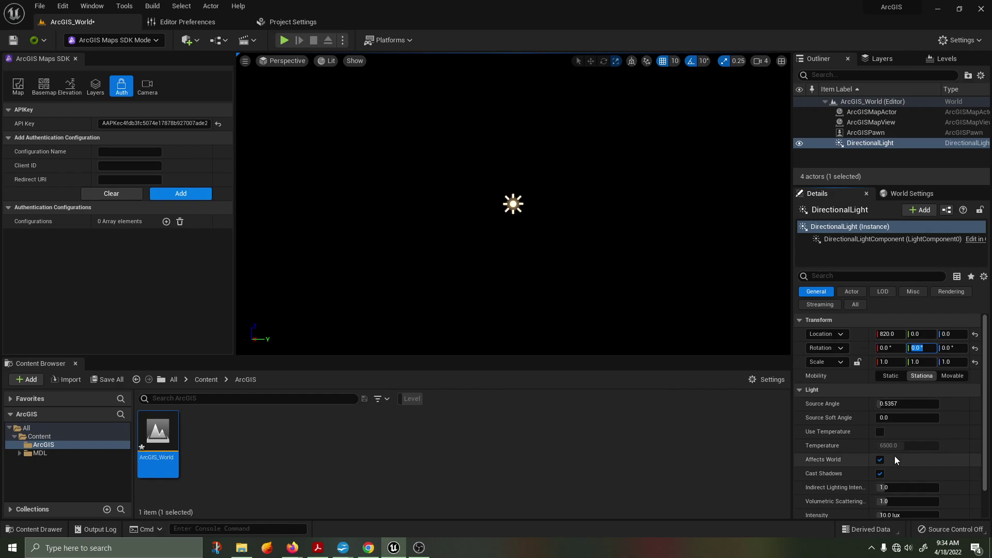
key(Return)
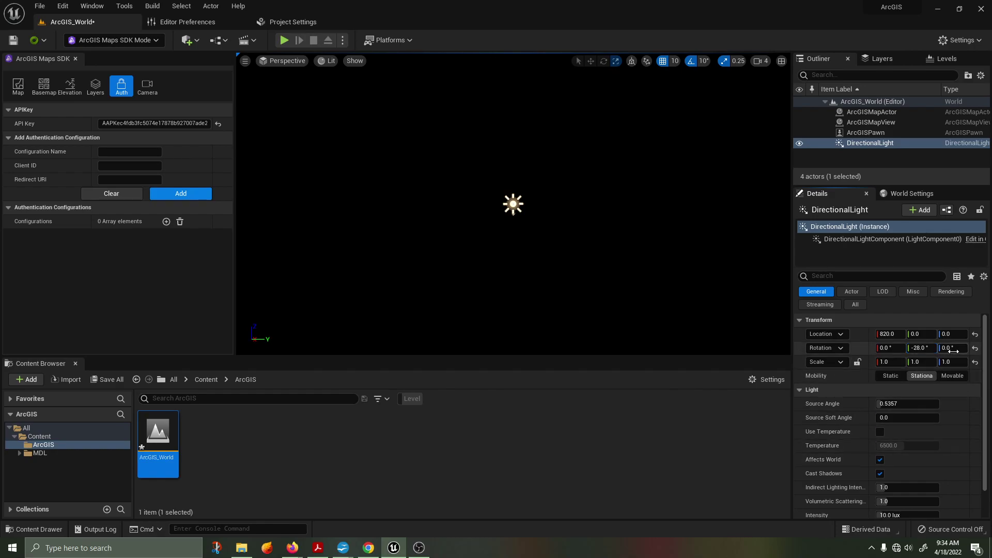
click(953, 351)
text(-28)
key(Return)
click(952, 375)
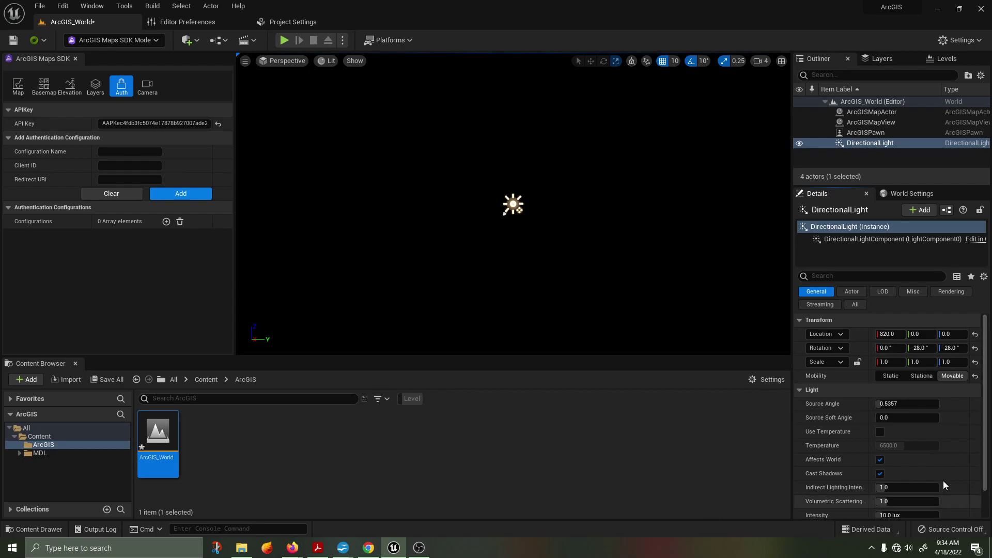
Step: Set the directional light's intensity to 3.1416 lux and its Dynamic Shadow Distance under Cascaded Shadow Maps to 2040000
scroll(943, 480, down, 1)
click(899, 499)
text(3.)
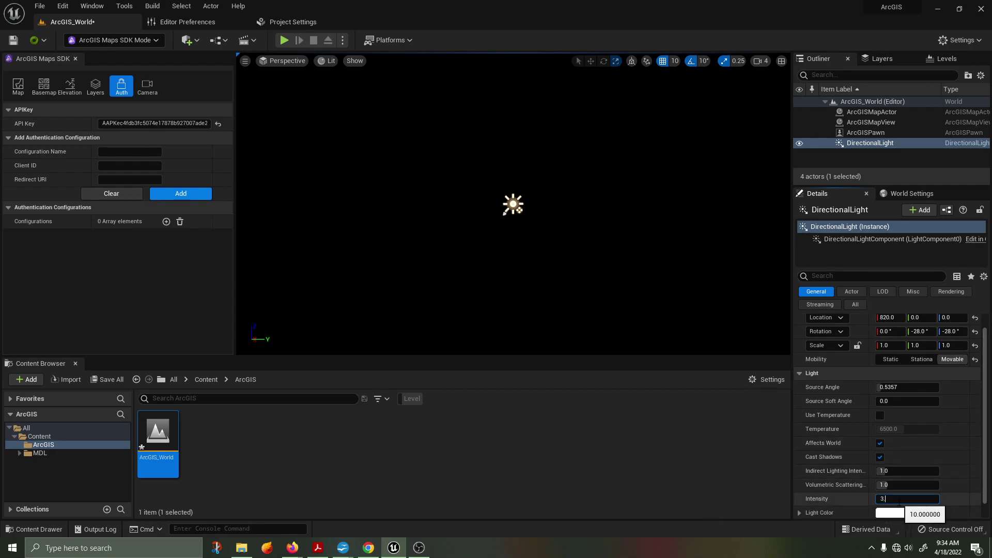
text(1415)
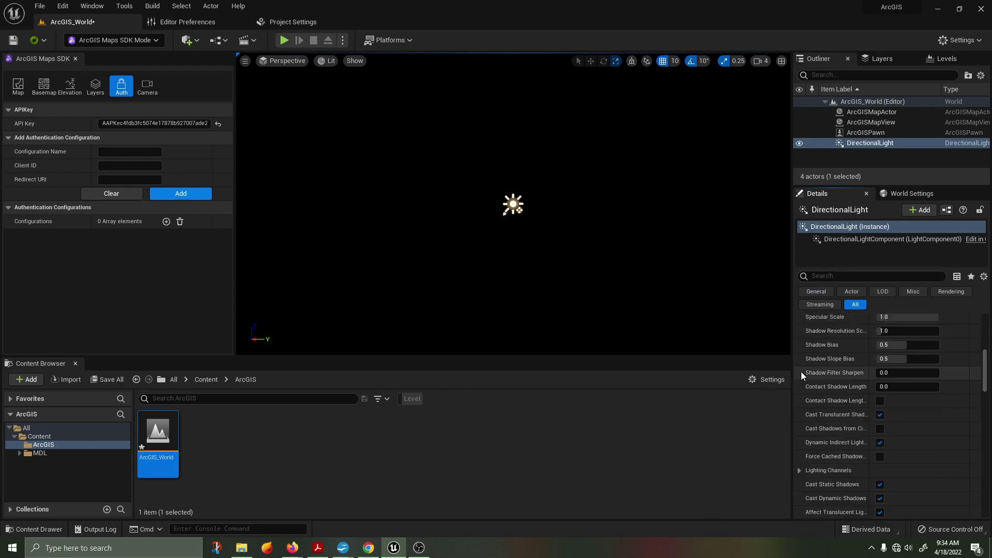
scroll(826, 377, down, 8)
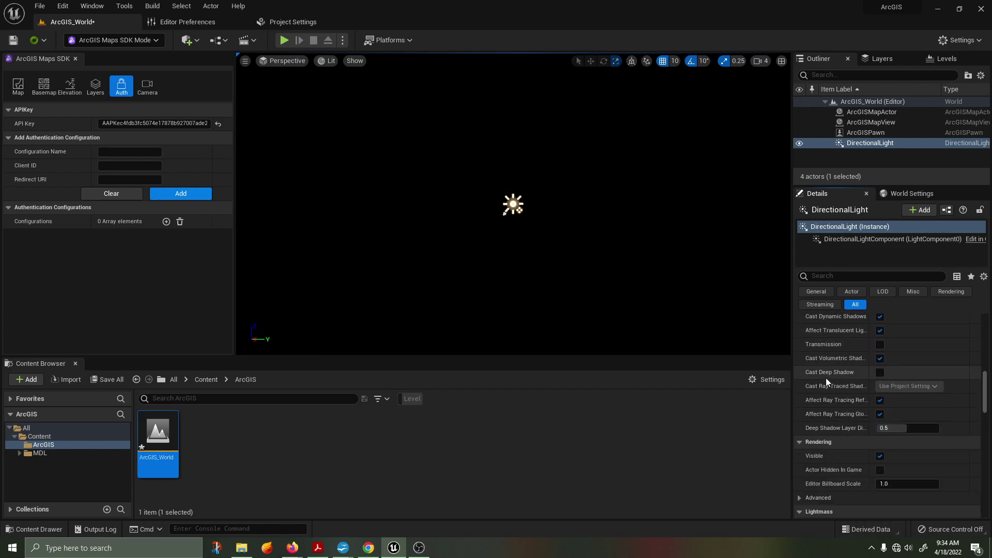
scroll(825, 377, down, 2)
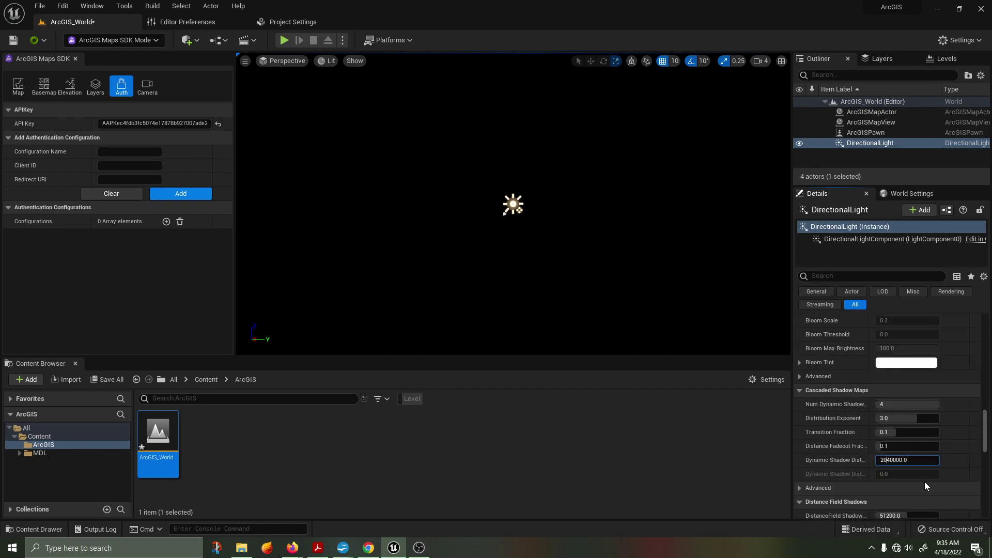
key(Right)
Step: Search the directional light's properties for "atmo" and set Spawn Collision Handling Method to Always Spawn, Ignore Collisions
click(780, 275)
text(atmo)
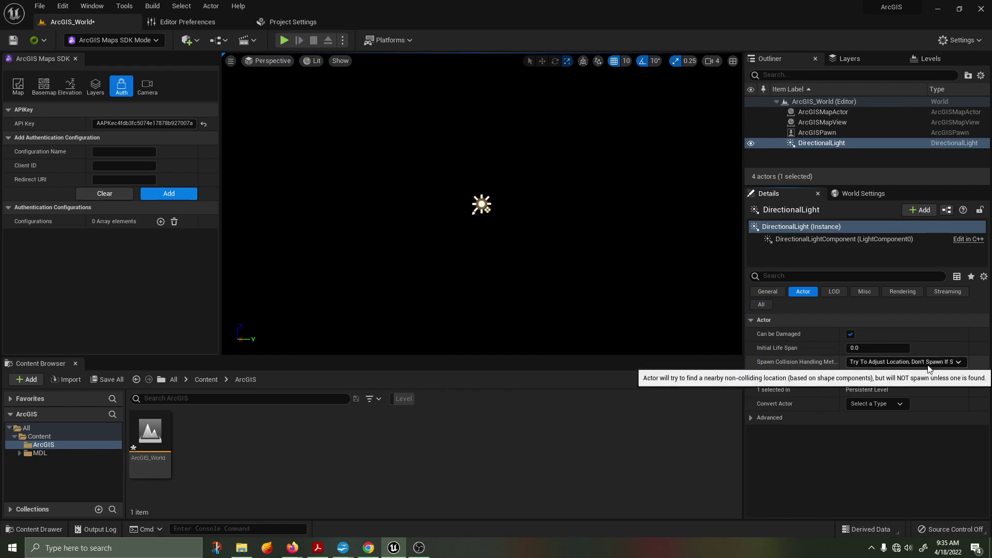
click(938, 362)
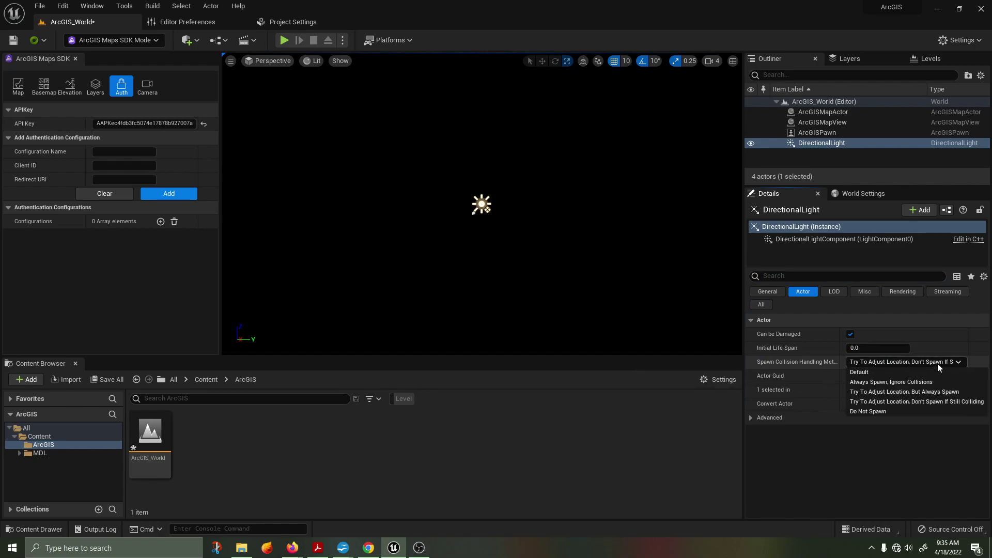
click(894, 382)
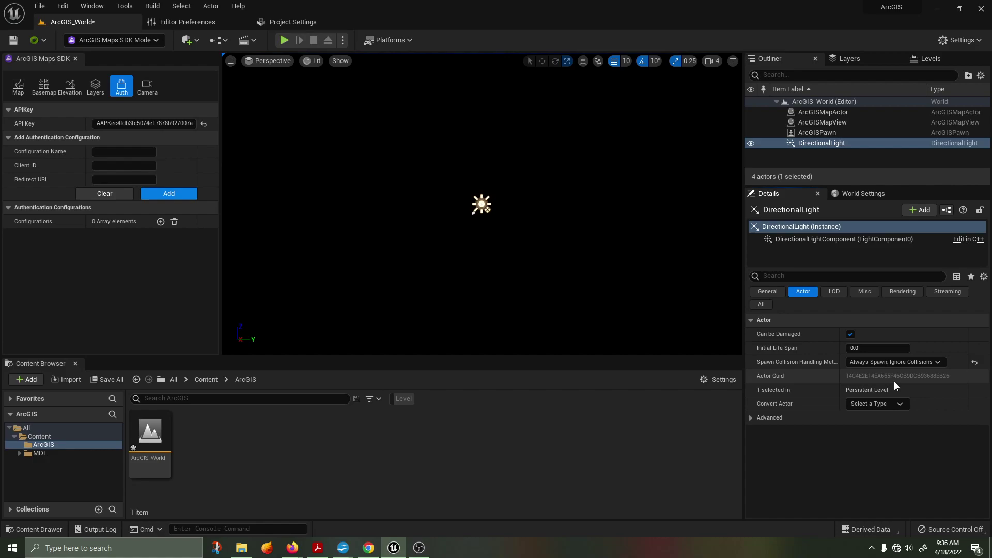
click(761, 307)
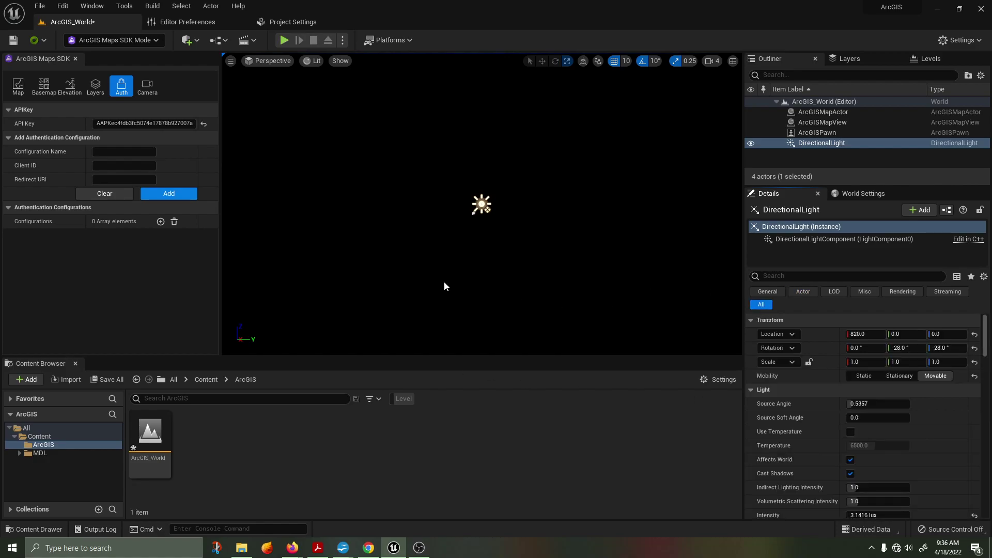
Step: Add a Sky Light actor to the level and enable its Real Time Capture
click(187, 40)
mouse_move(217, 124)
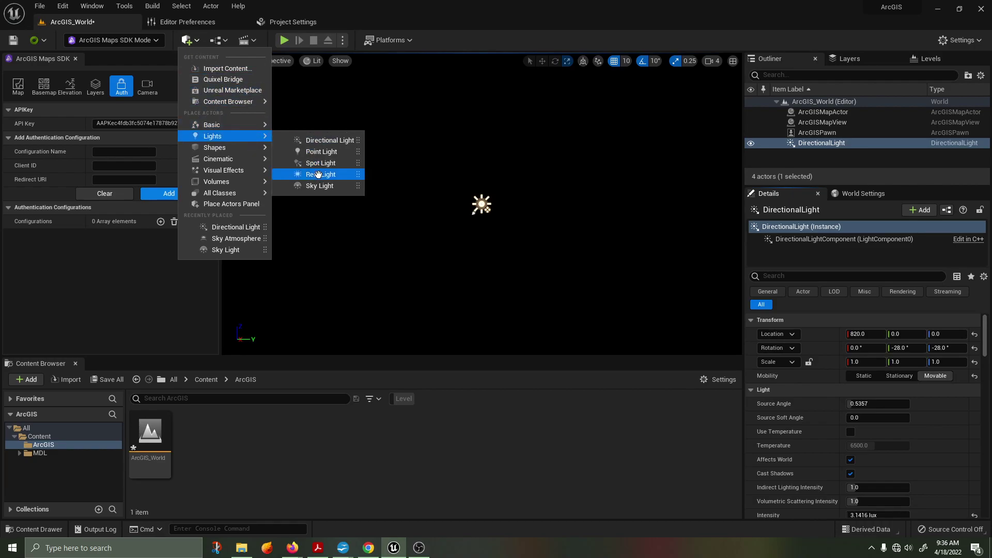
click(317, 192)
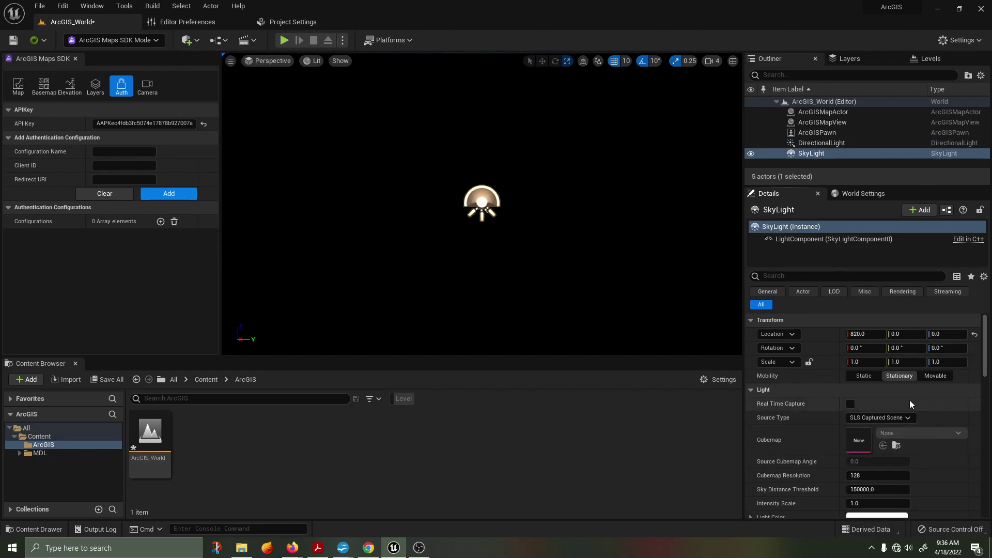
click(851, 404)
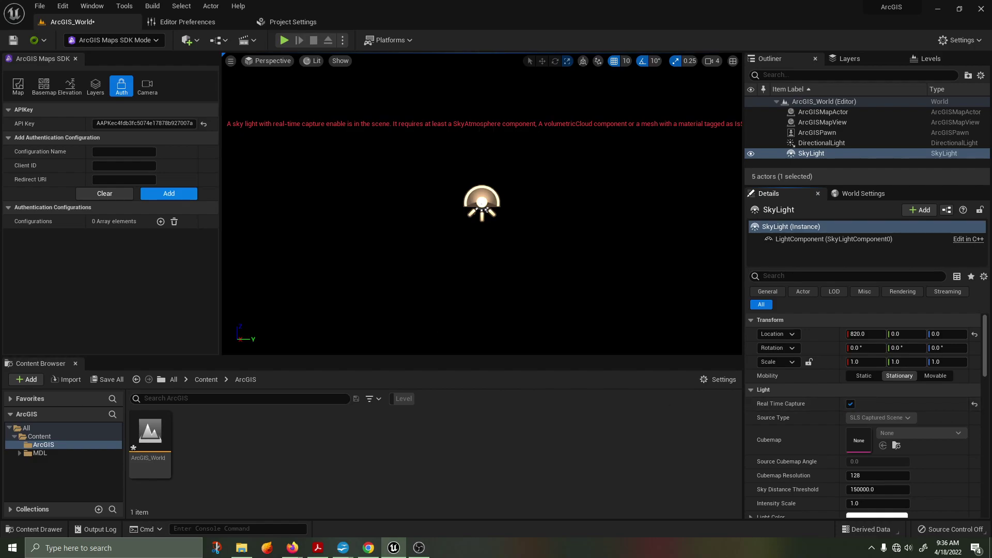
Step: Add a Sky Atmosphere actor to the level and set its Ground Radius to 6378.137207
click(188, 40)
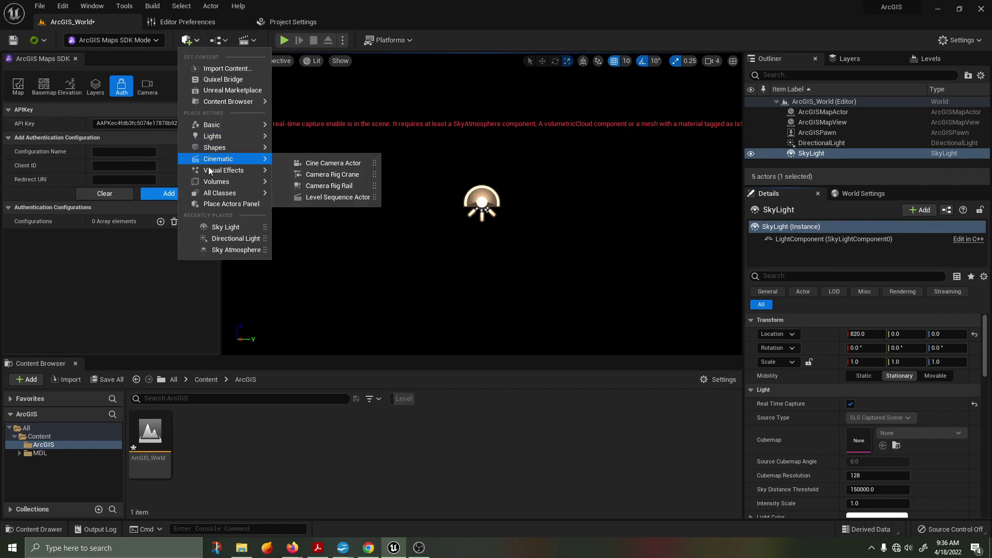
mouse_move(226, 170)
click(330, 187)
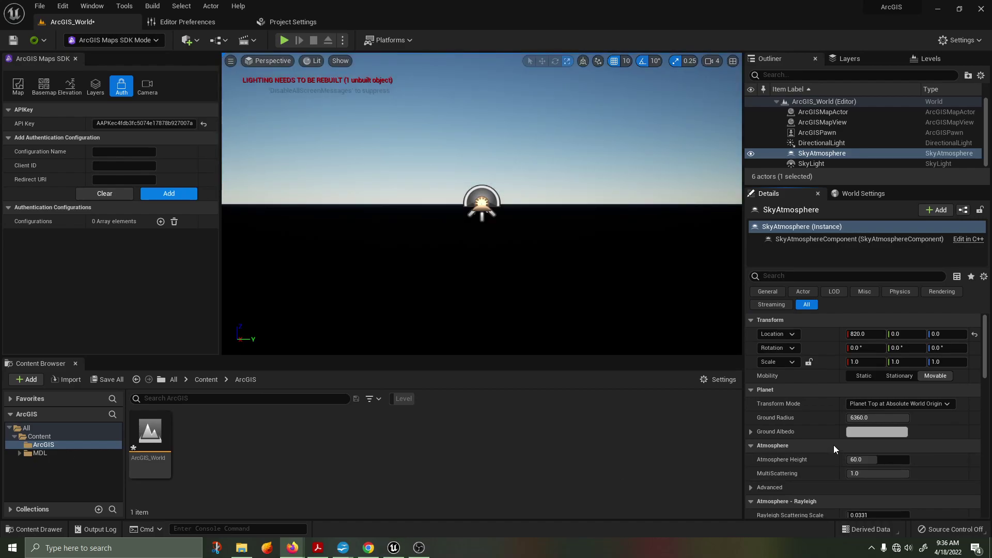
click(881, 417)
text(6378.137207)
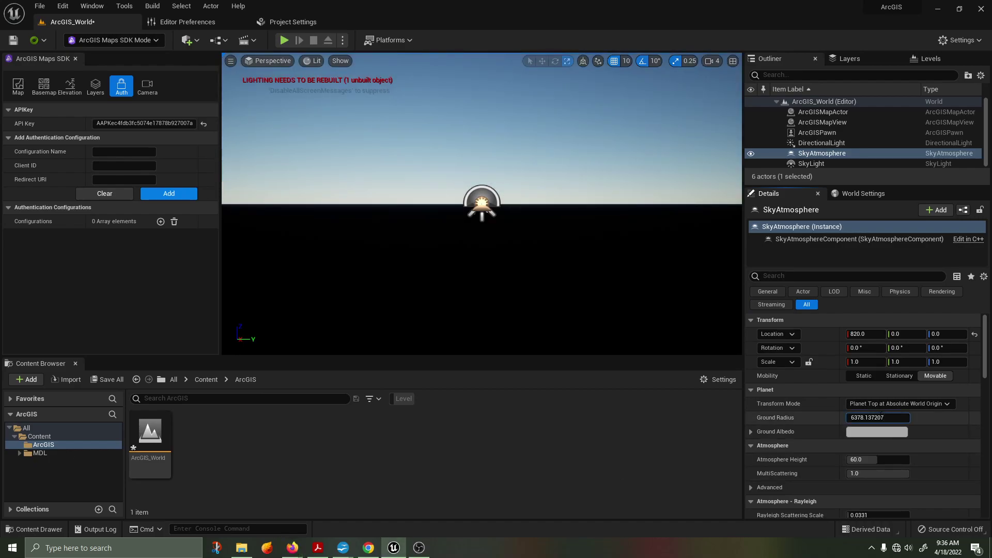
click(587, 450)
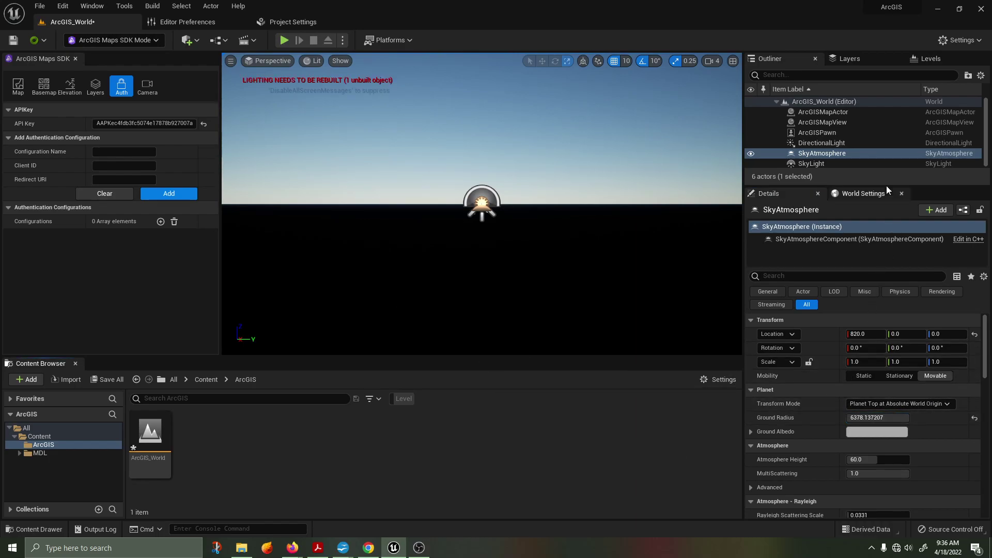
Step: Change the directional light's Y rotation (pitch) to about 280.8° so that it illuminates the globe
double_click(816, 112)
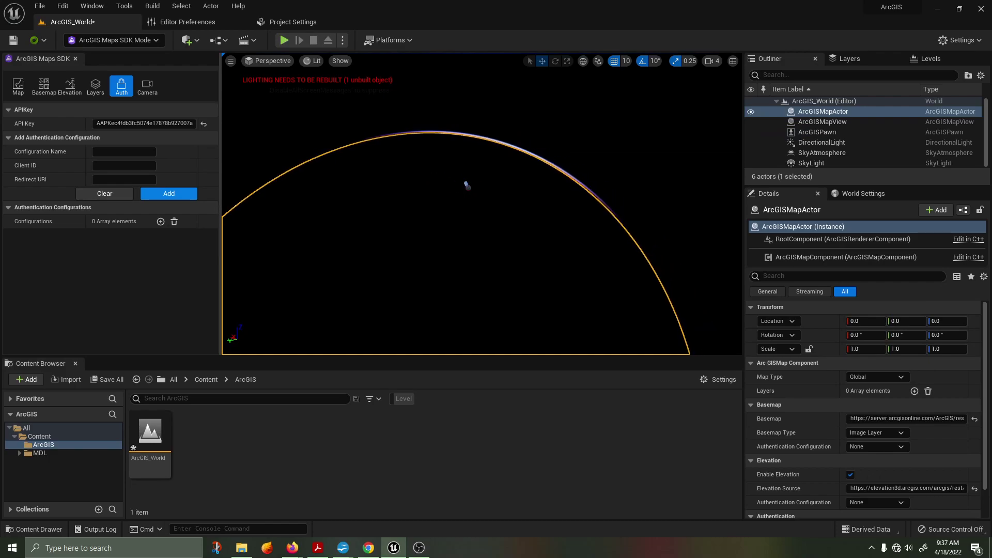
click(826, 142)
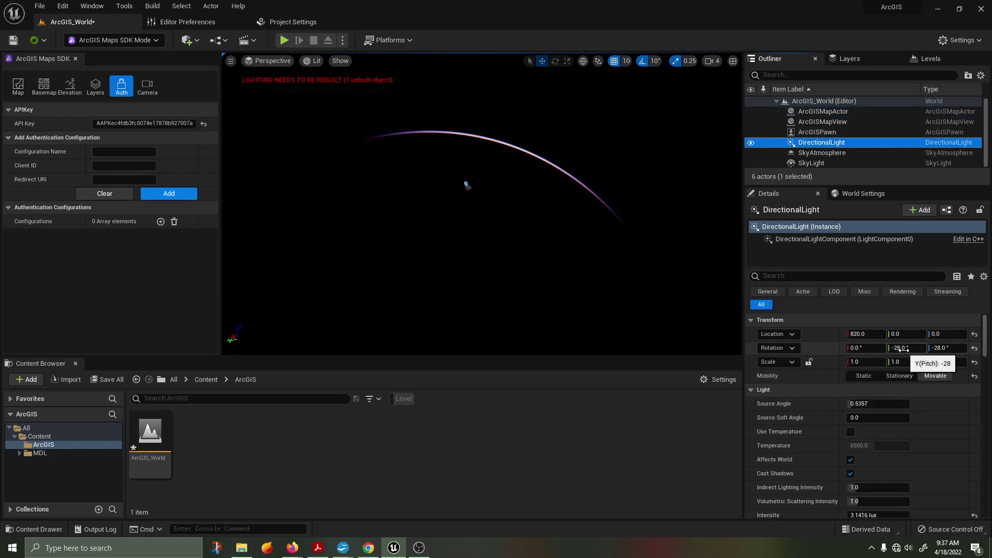
drag(904, 349, 981, 349)
drag(910, 348, 932, 348)
right_drag(626, 228, 591, 211)
Step: Pilot the ArcGISPawn and position it in space facing the globe
click(818, 133)
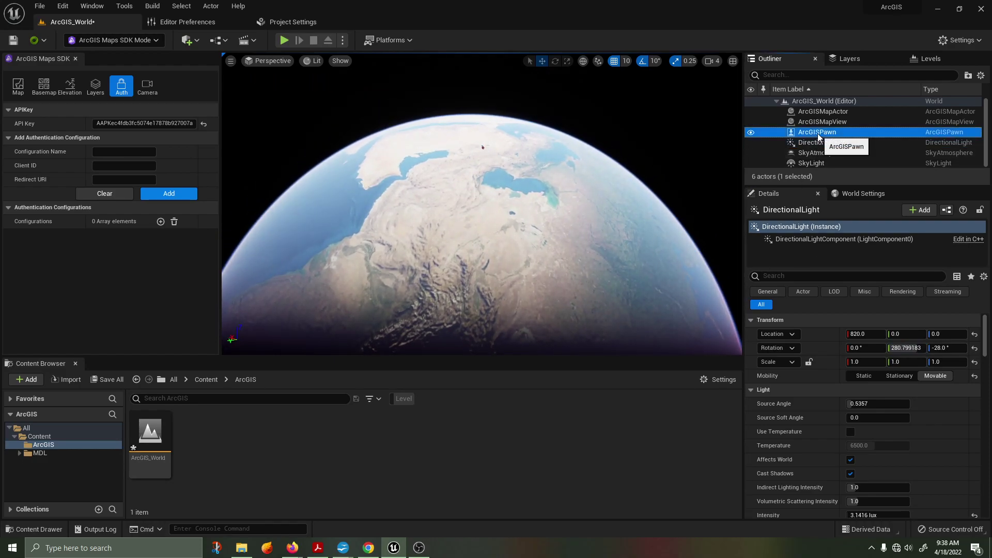
right_click(817, 133)
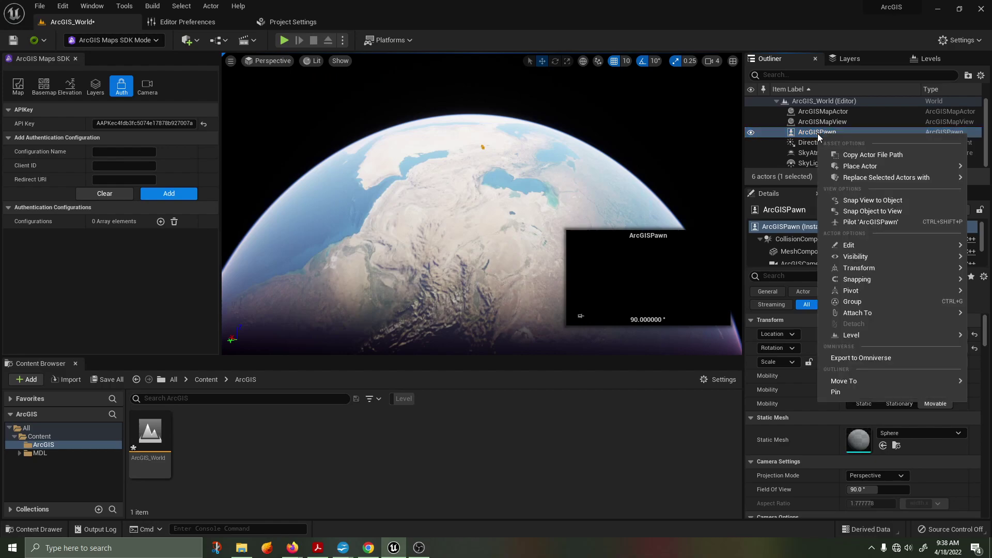
click(874, 221)
key(s)
right_drag(556, 235, 382, 62)
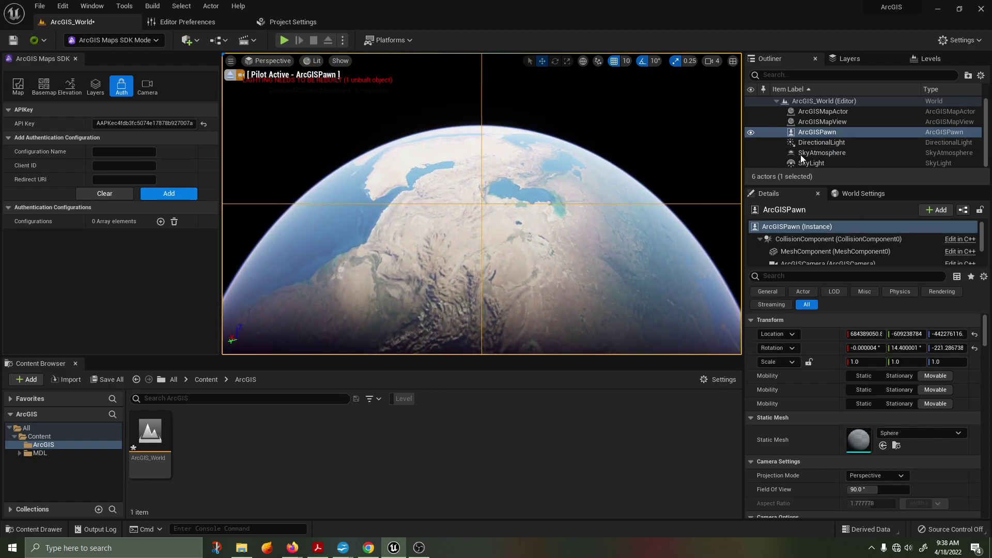
click(373, 269)
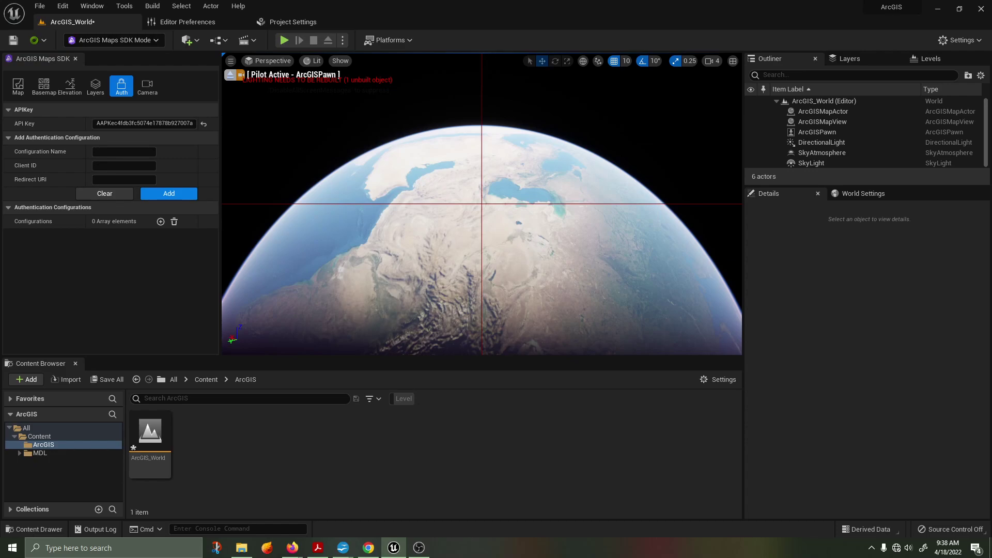
Step: Add an ArcGIS image layer named "01 - New York Transit Frequency" using its tile service URL copied from the browser
key(alt+Tab)
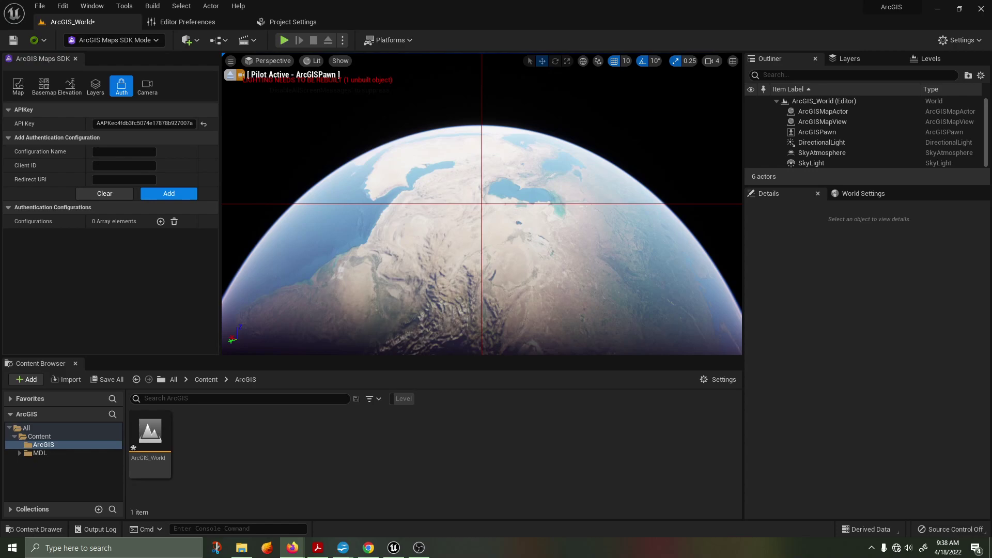
click(95, 86)
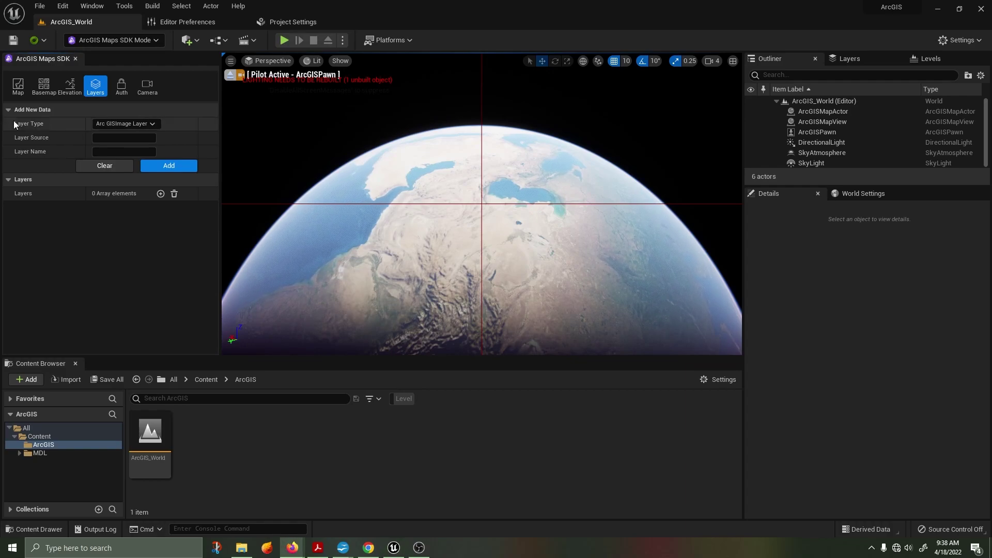
click(114, 149)
text(01 - New York Transit Frequency)
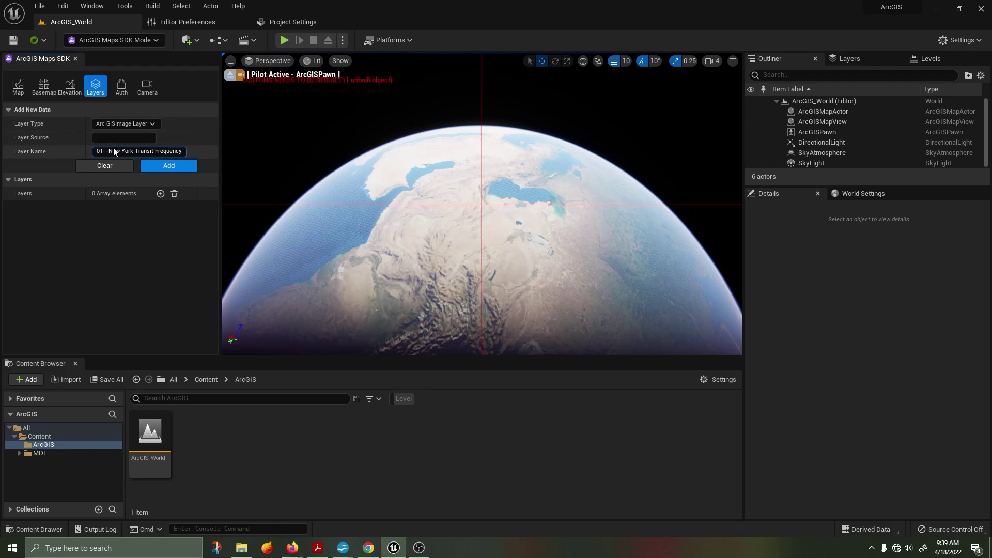
key(alt+Tab)
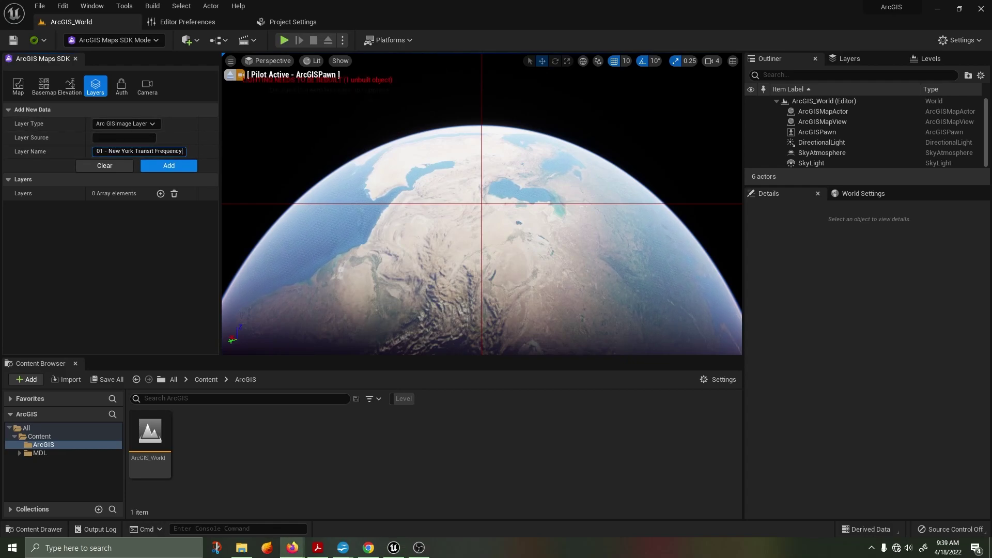
click(114, 137)
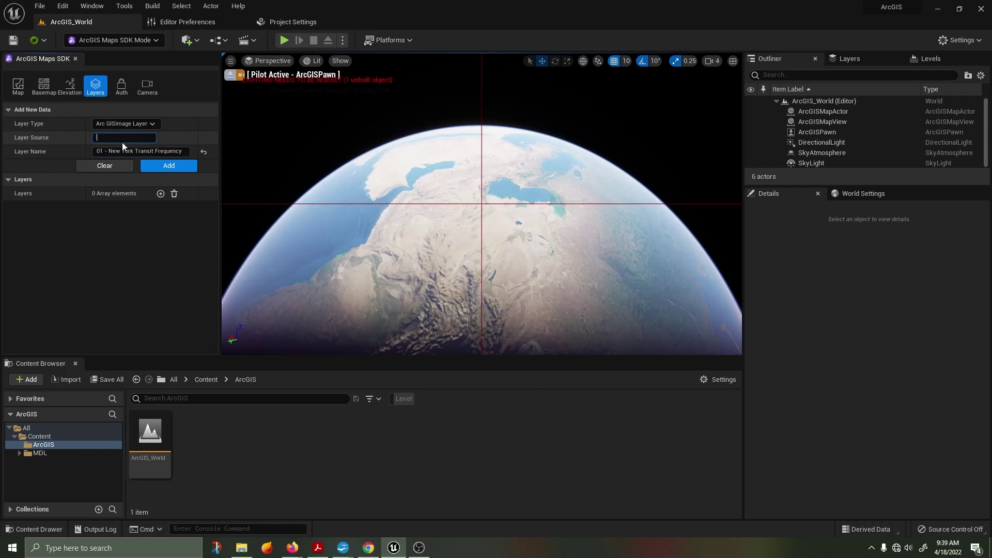
key(ctrl+v)
click(174, 166)
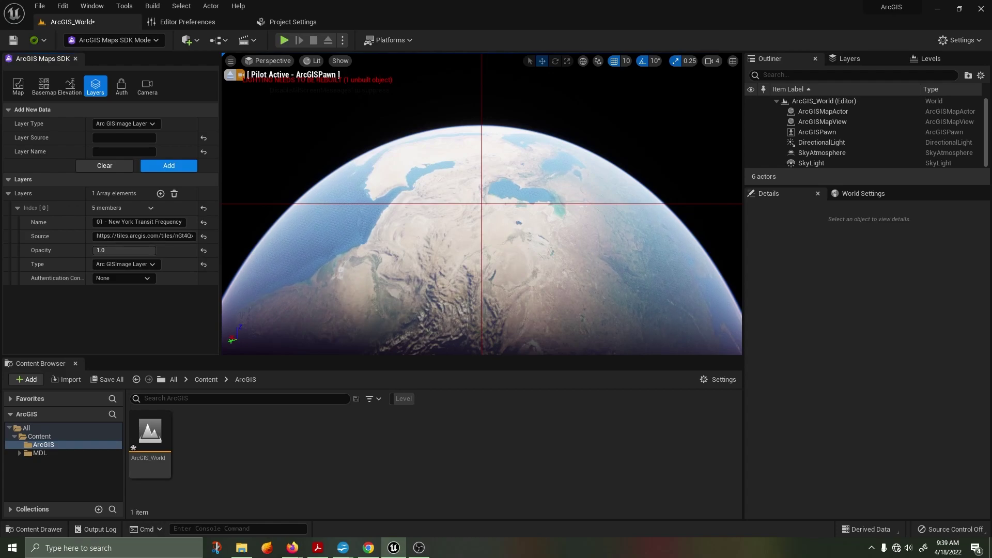
Step: Add an ArcGIS image layer named "02 - New York Industrial Areas" using the copied New_York_Industrial/MapServer URL as source
key(alt+Tab)
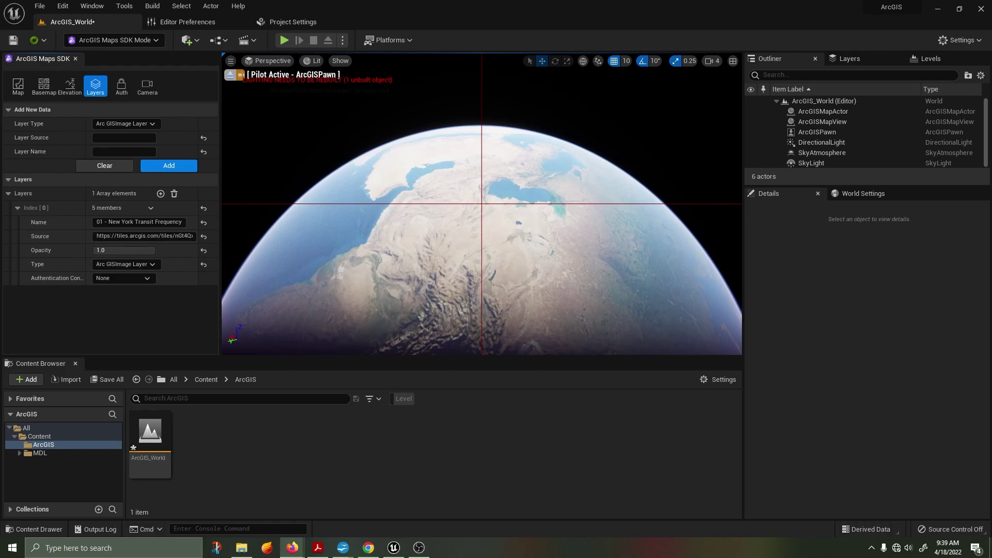
click(111, 152)
text(02 - New York Industrial Areas)
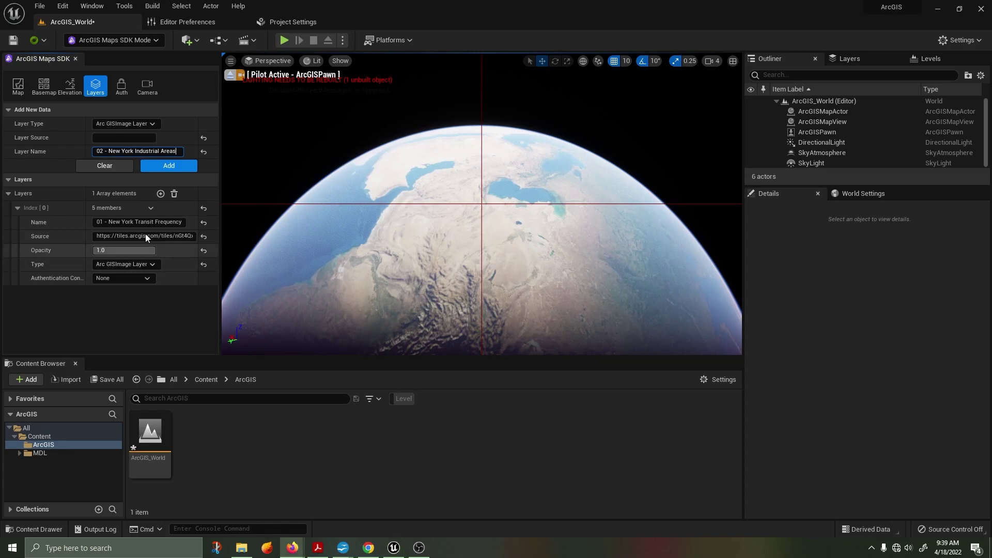
click(134, 138)
key(ctrl+v)
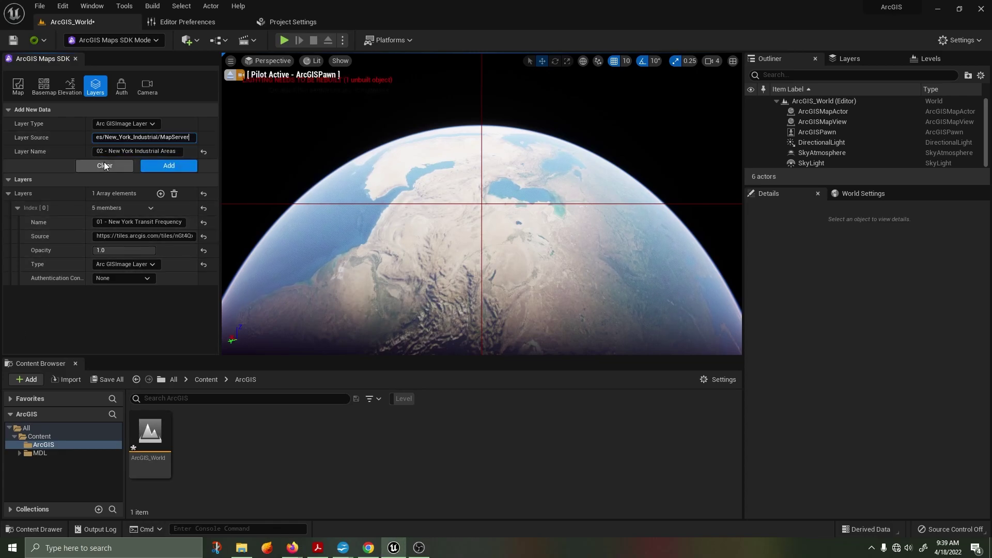
click(169, 166)
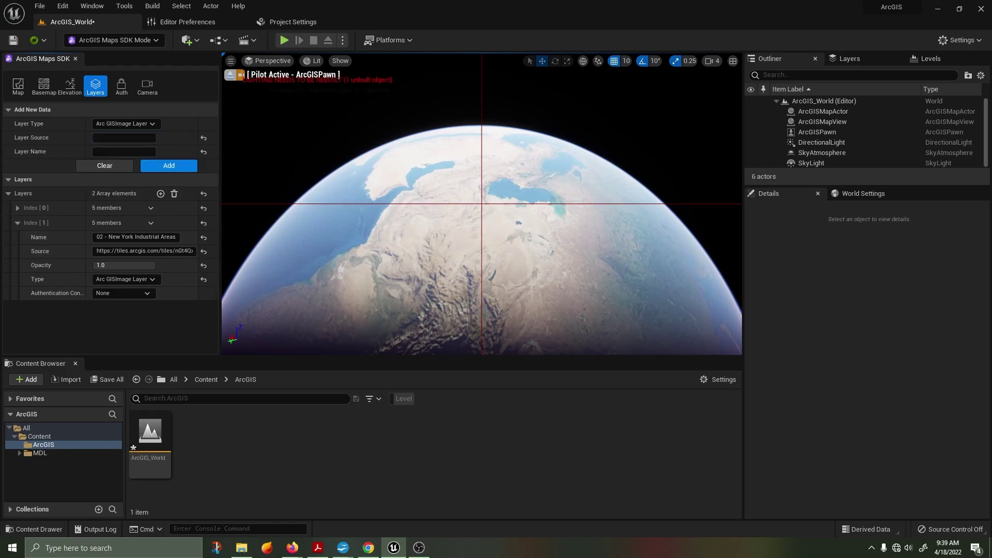
Step: Add an ArcGIS image layer named "03 - New York Population Density" using the copied NewYorkCity_PopDensity/MapServer URL as source
key(alt+Tab)
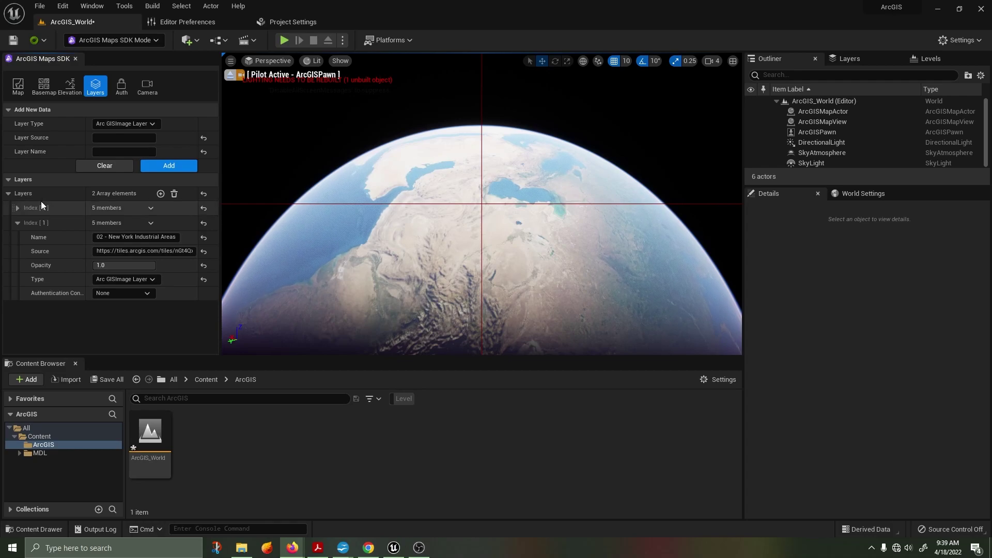
click(111, 152)
text(03 - New York Population Density)
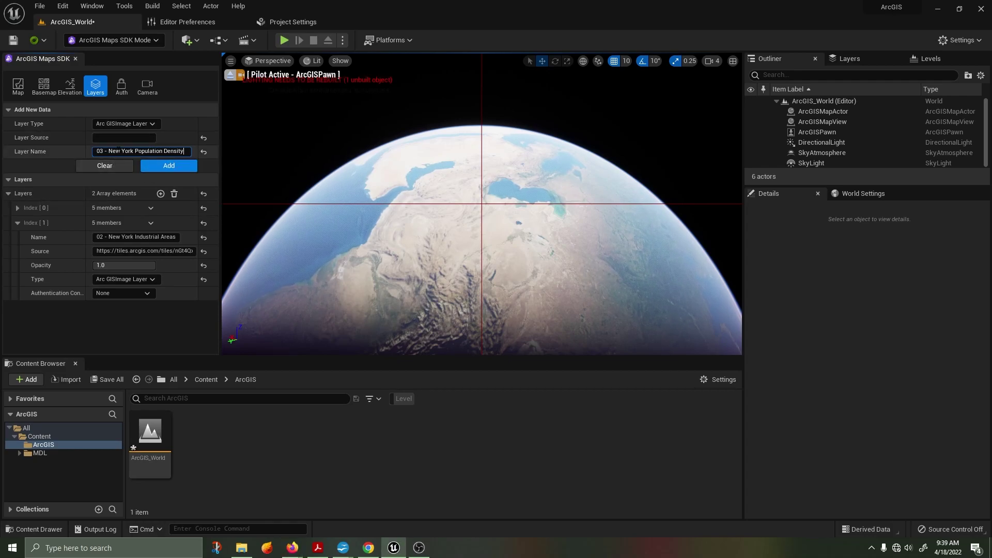
key(shift+Tab)
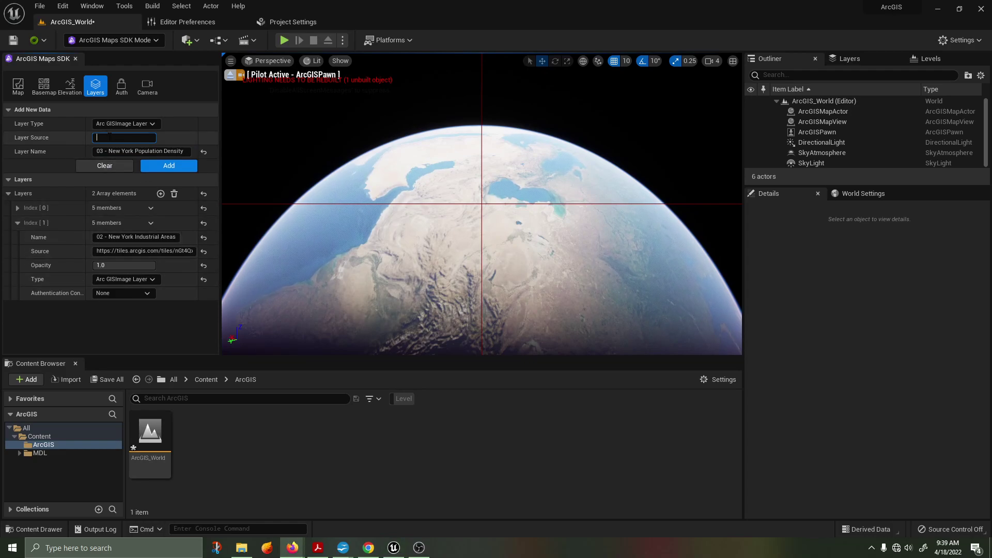
key(ctrl+v)
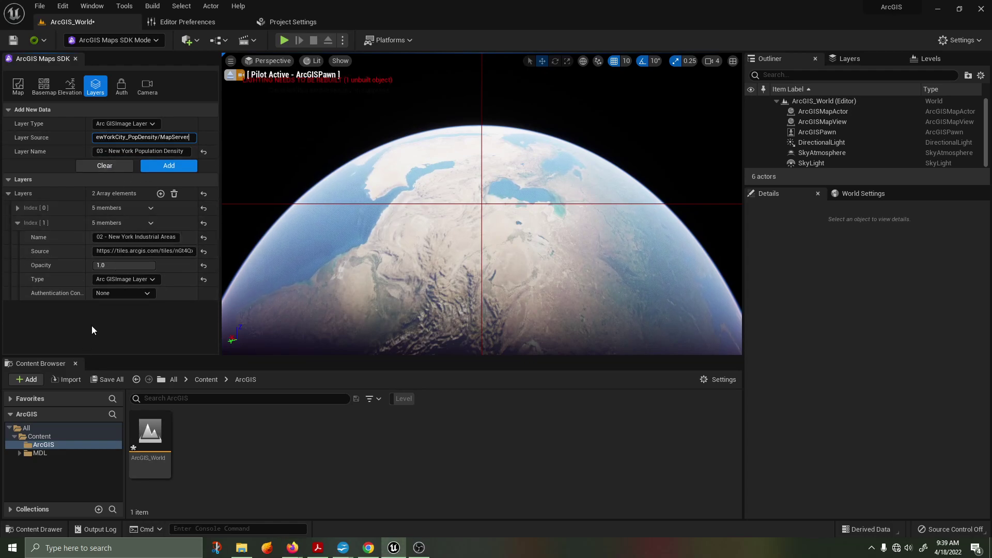
click(174, 166)
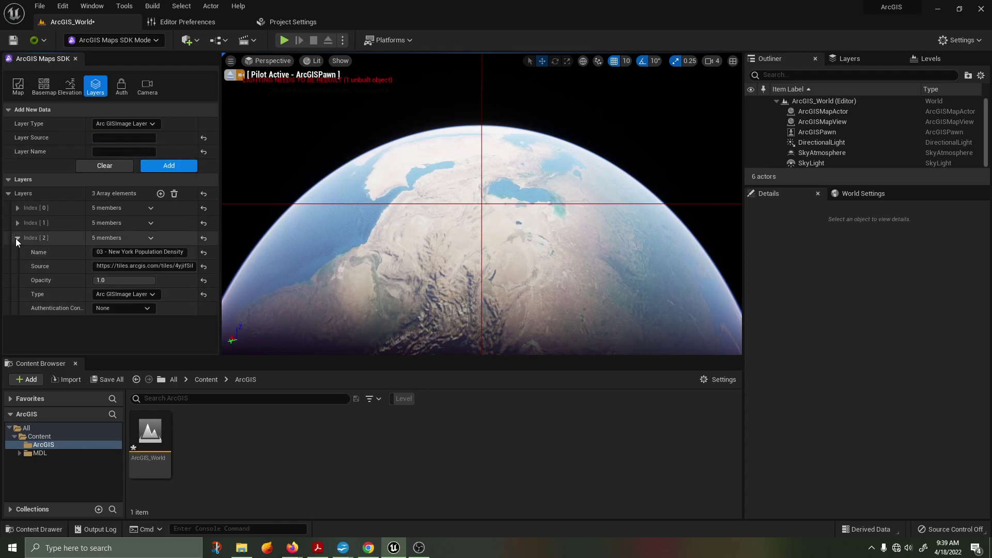
Step: Add an ArcGIS 3D model layer named "04 - New York Buildings" using the copied Buildings_NewYork_17/SceneServer URL as source
click(151, 125)
click(132, 144)
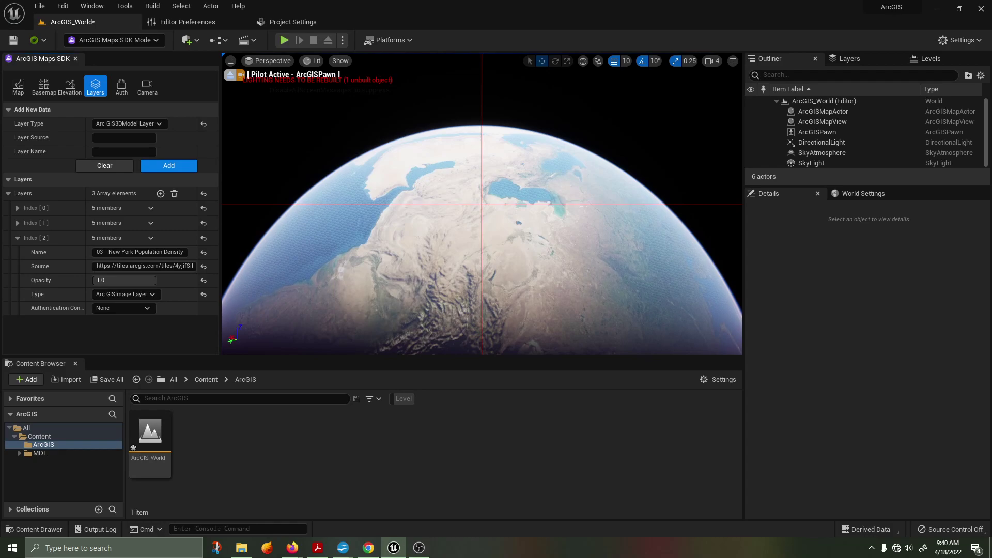
key(alt+Tab)
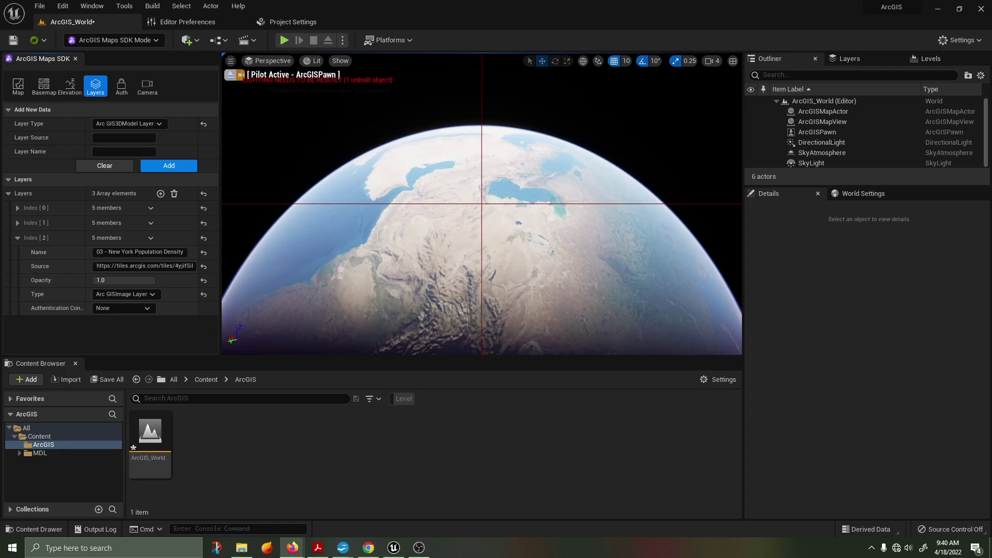
click(124, 151)
text(04 - New York Buildings.)
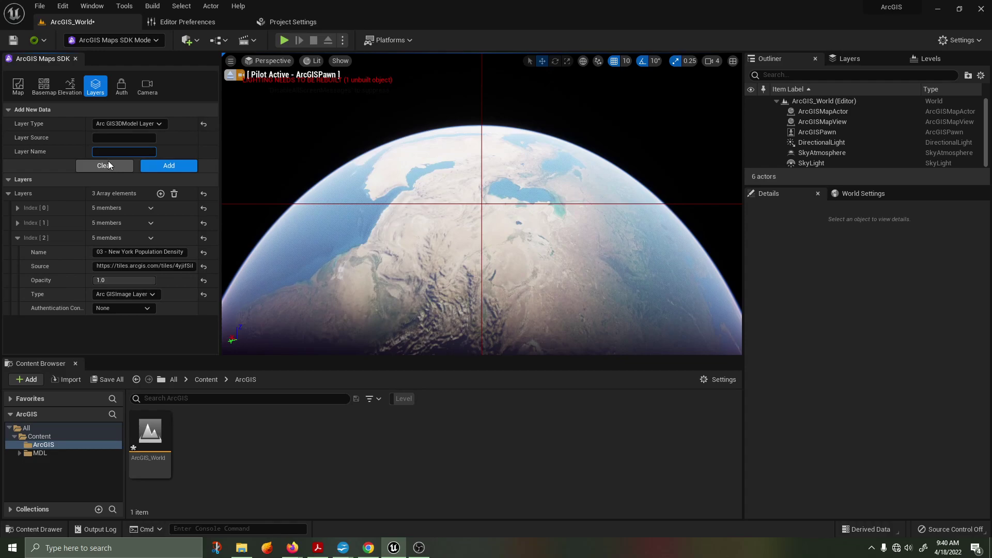
key(BackSpace)
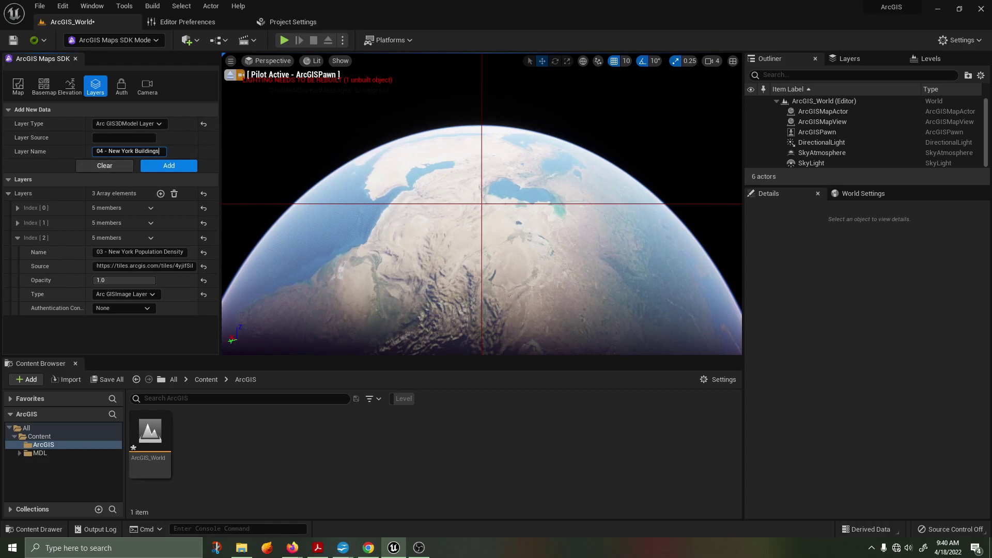
click(117, 137)
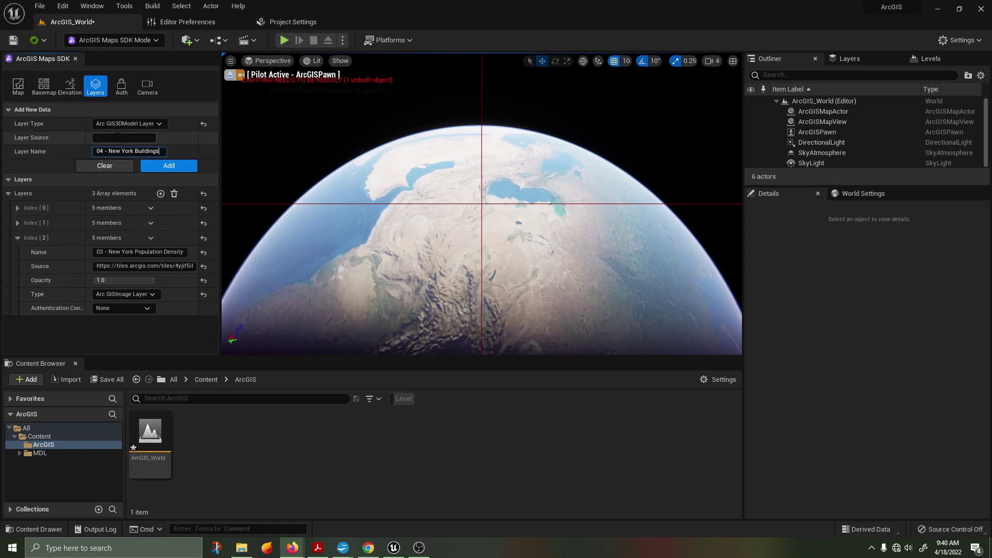
key(ctrl+v)
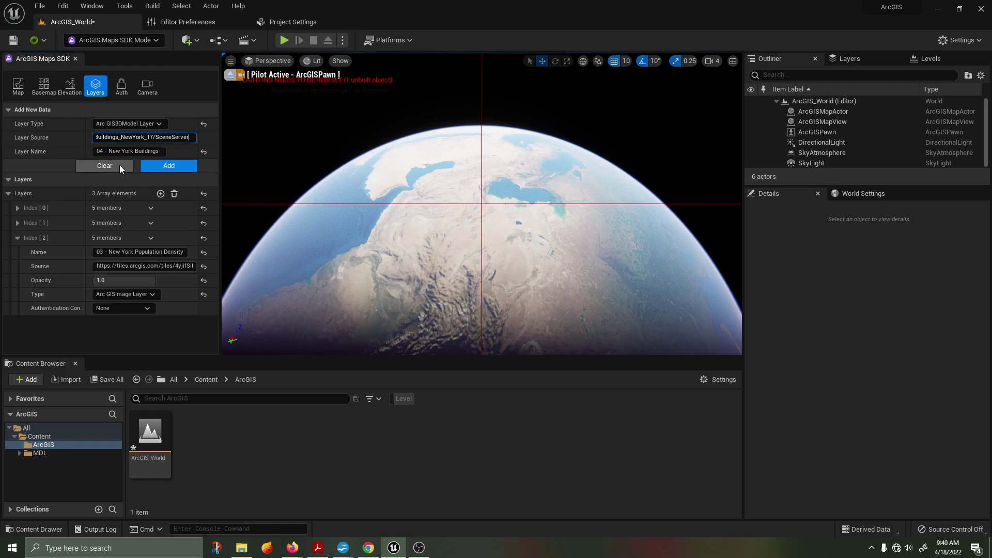
click(156, 166)
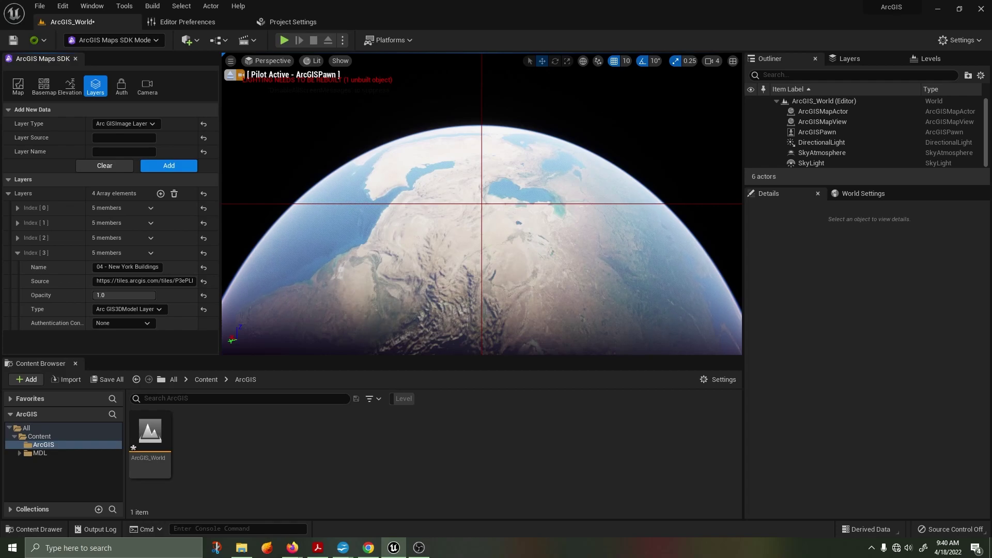
click(17, 252)
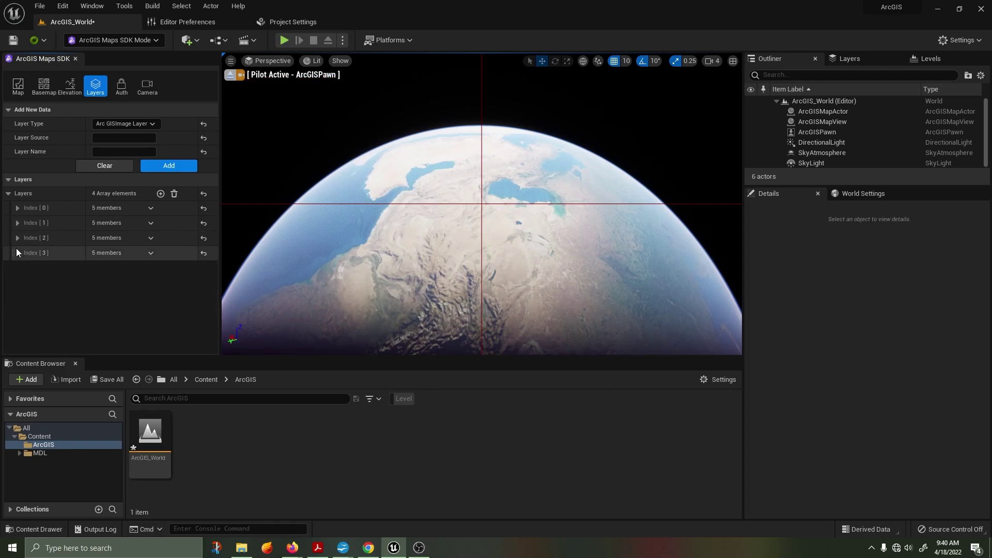
Step: Set the opacity of the "01 - New York Transit Frequency" layer to 0.9
click(17, 207)
click(118, 251)
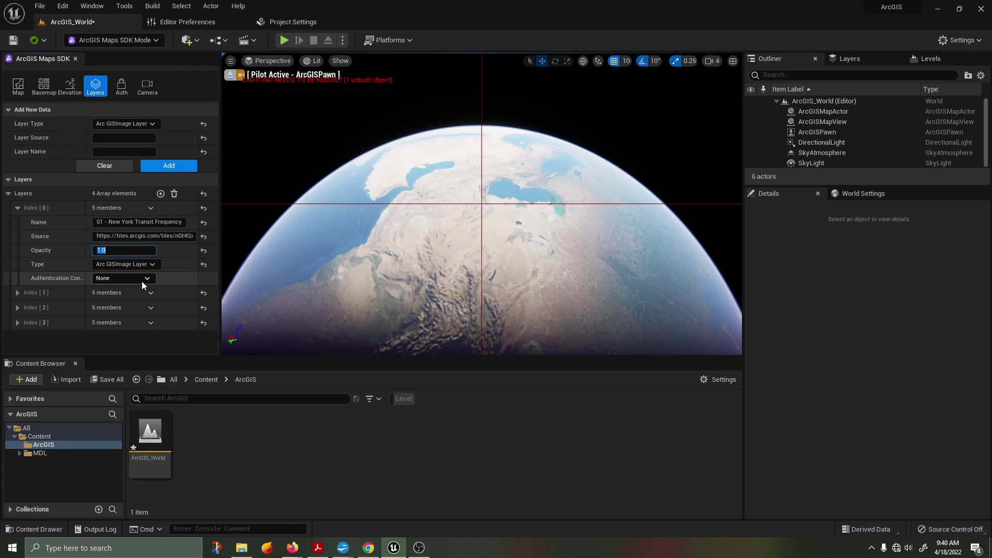
key(BackSpace)
text(.5)
key(Return)
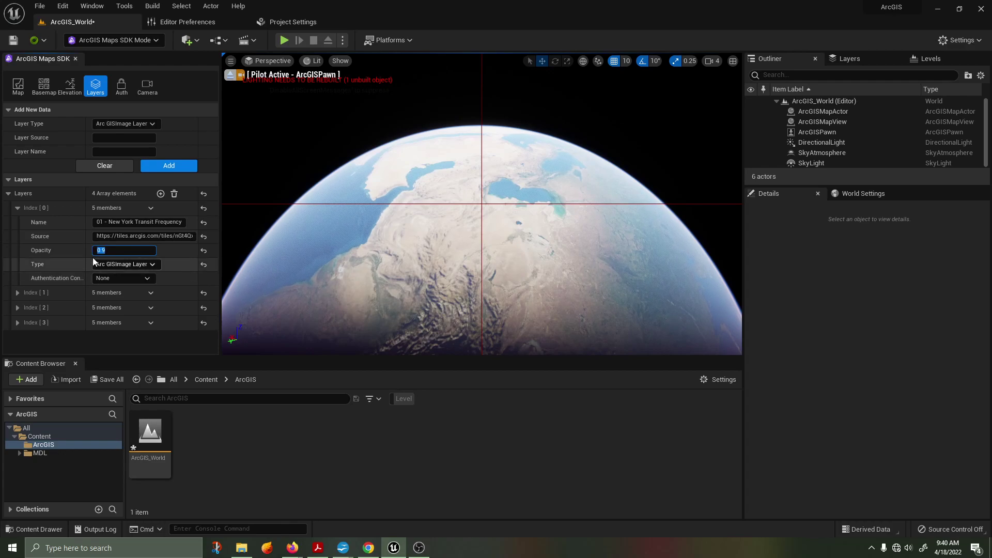
click(17, 208)
Step: Set the opacity of the "02 - New York Industrial Areas" layer to 0.6
click(17, 223)
click(114, 265)
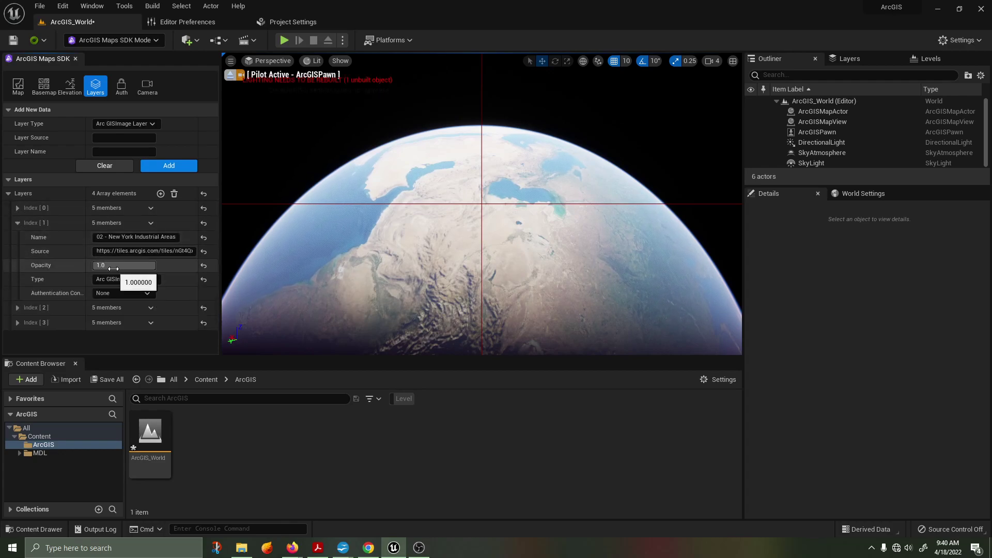
key(BackSpace)
text(0.6)
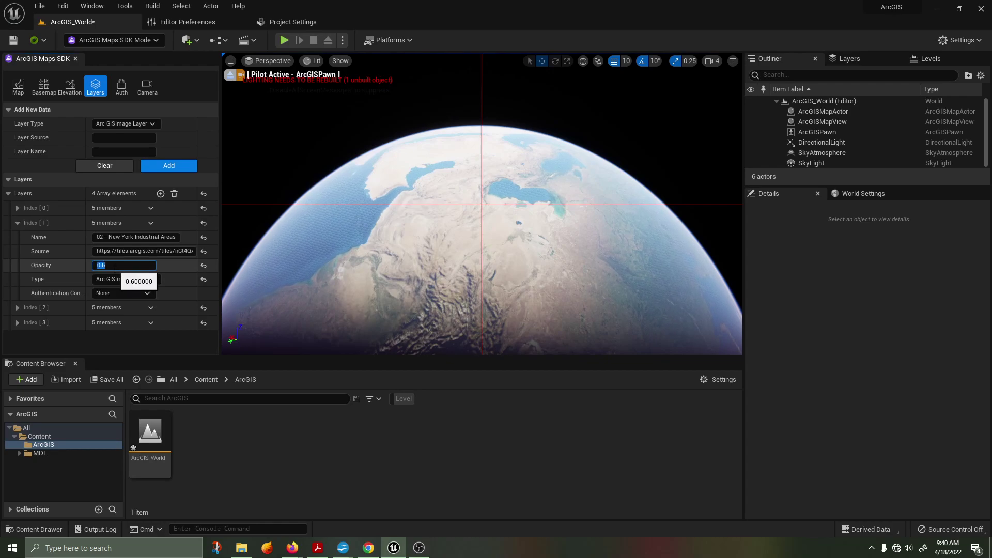
key(Return)
click(18, 223)
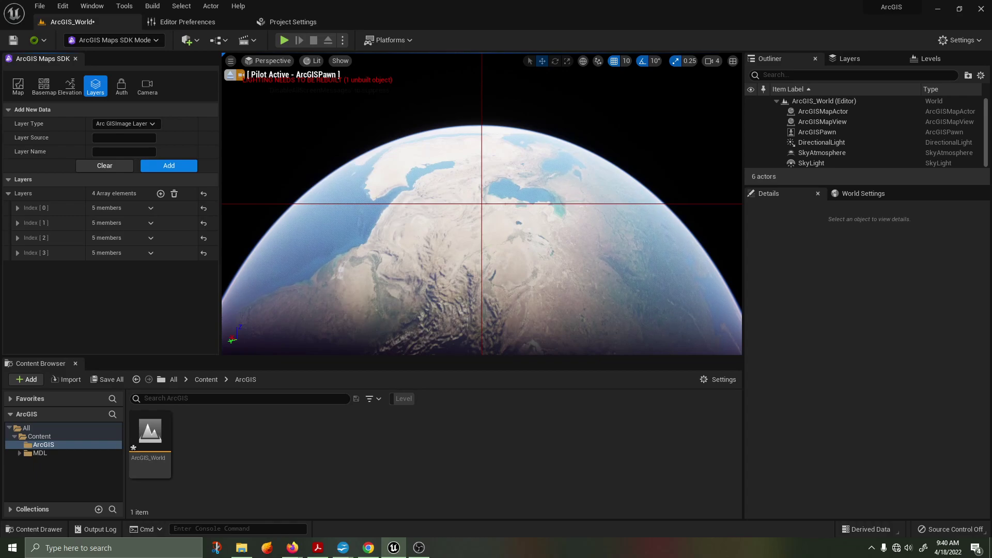
Step: Switch the viewport shading to Unlit and select the ArcGIS map actor
mouse_move(465, 180)
right_down()
mouse_move(465, 222)
mouse_move(469, 208)
mouse_move(501, 222)
mouse_move(443, 190)
mouse_move(453, 178)
right_up()
click(314, 61)
click(320, 99)
click(617, 176)
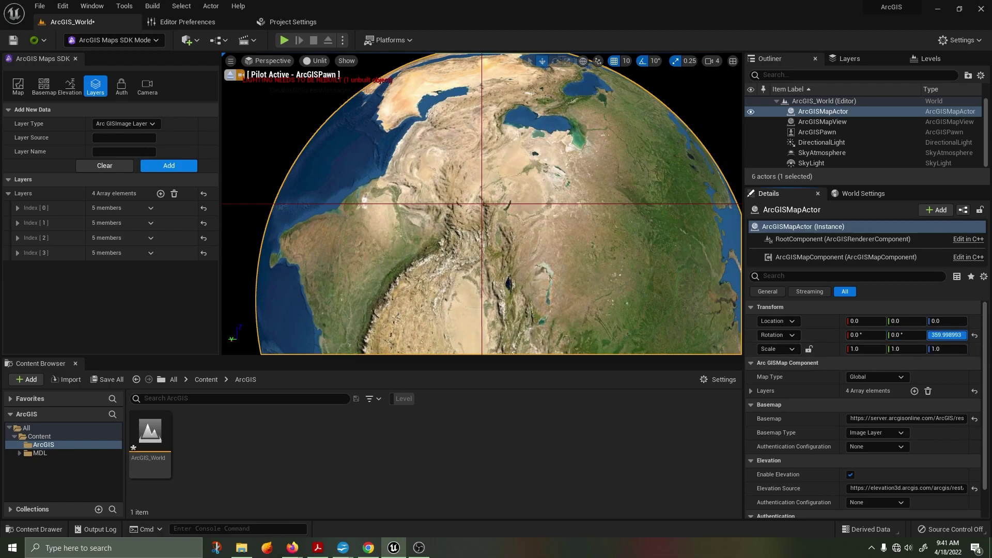
Step: Set the viewport camera speed to 8 and stop piloting the ArcGIS pawn
right_drag(495, 225, 506, 182)
click(710, 62)
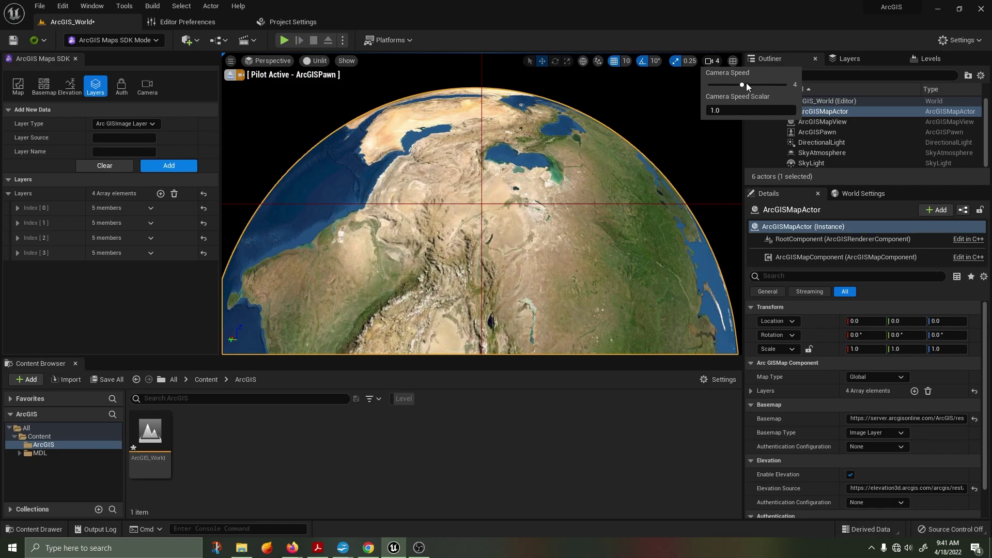
click(729, 116)
right_drag(531, 163, 480, 167)
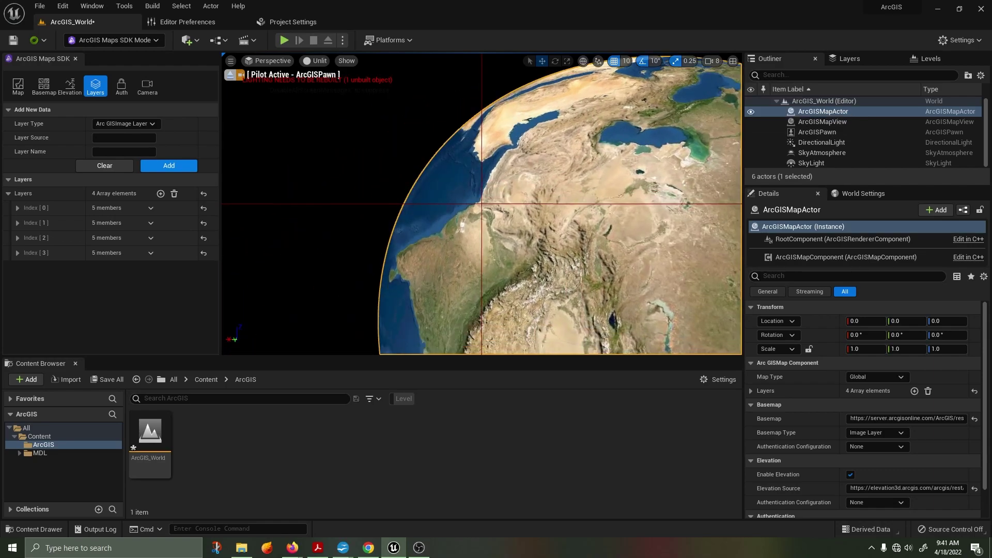
right_drag(391, 214, 444, 214)
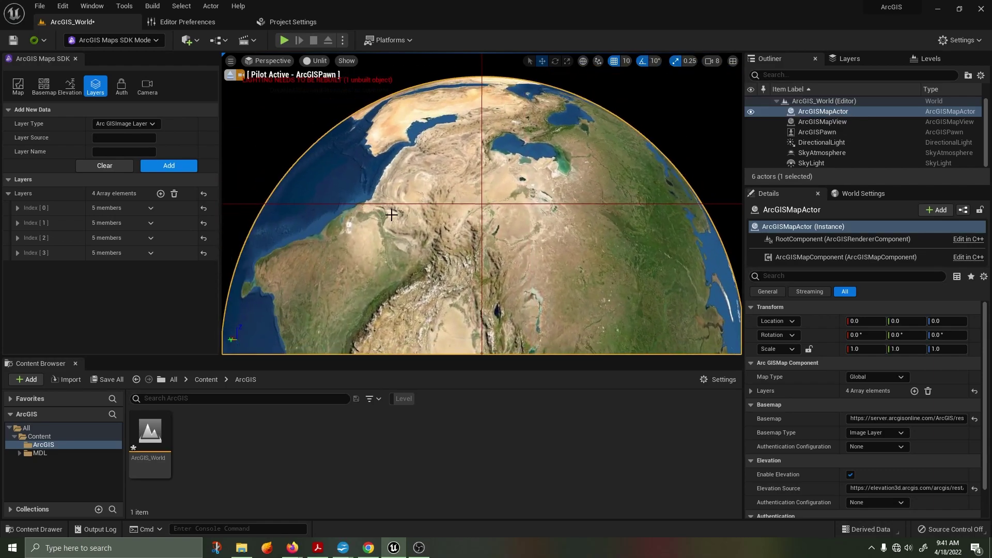
click(230, 75)
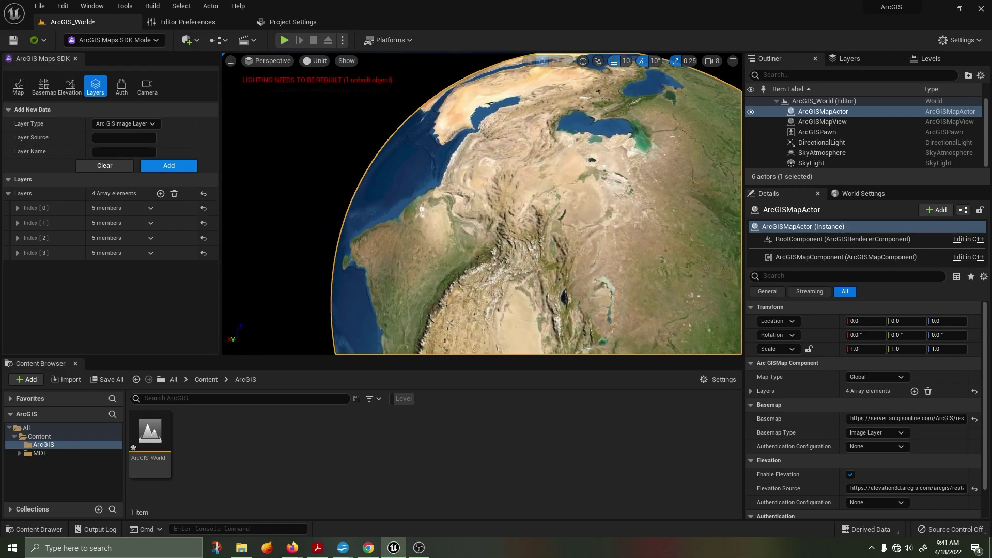
right_drag(412, 196, 438, 224)
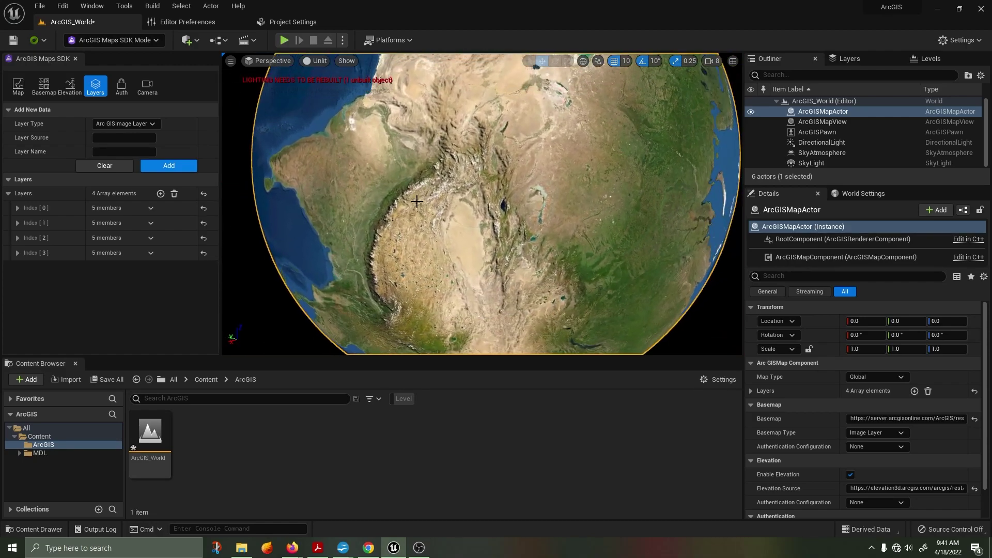
Step: Raise the viewport's camera speed scalar to 100
click(709, 63)
click(720, 111)
right_drag(733, 135, 666, 106)
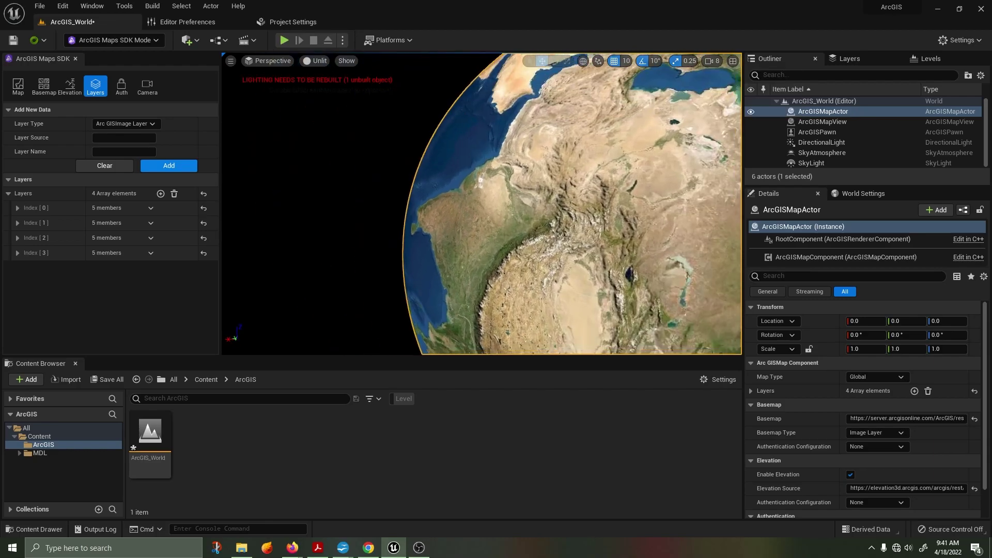
click(713, 61)
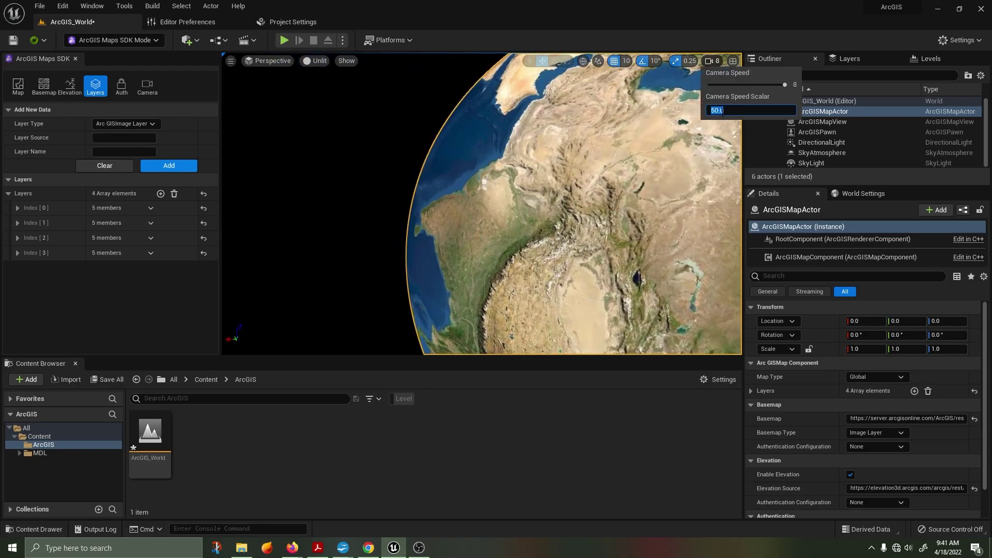
right_drag(715, 138, 646, 145)
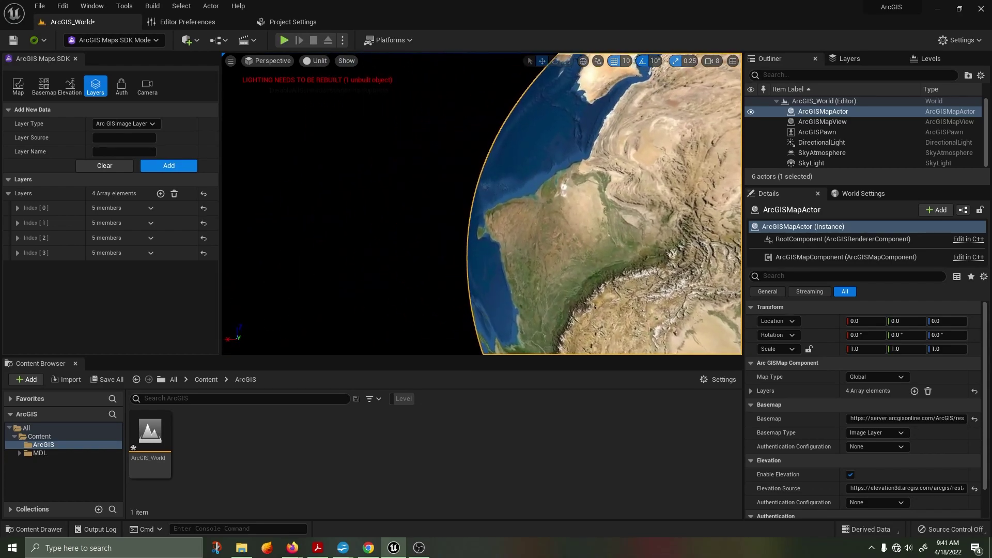
click(720, 62)
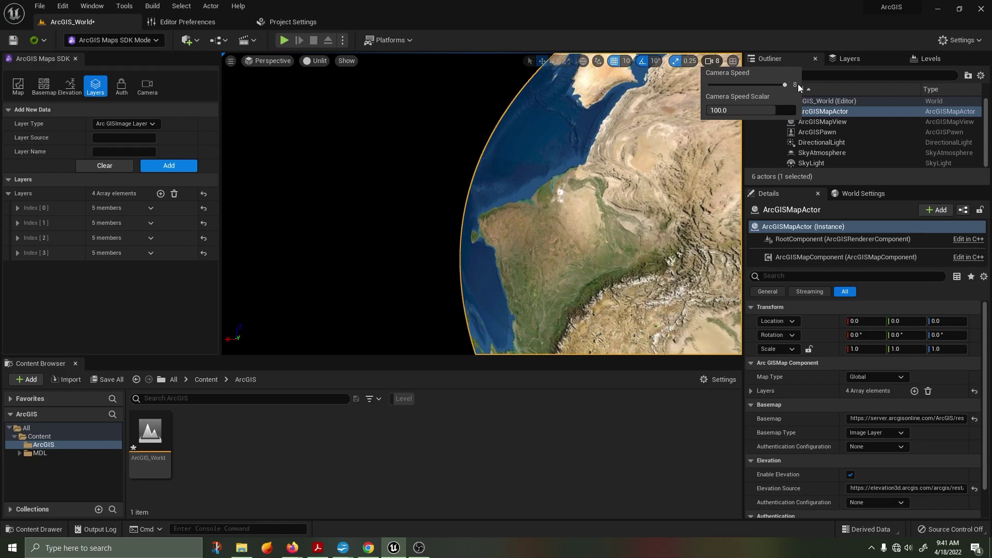
key(Return)
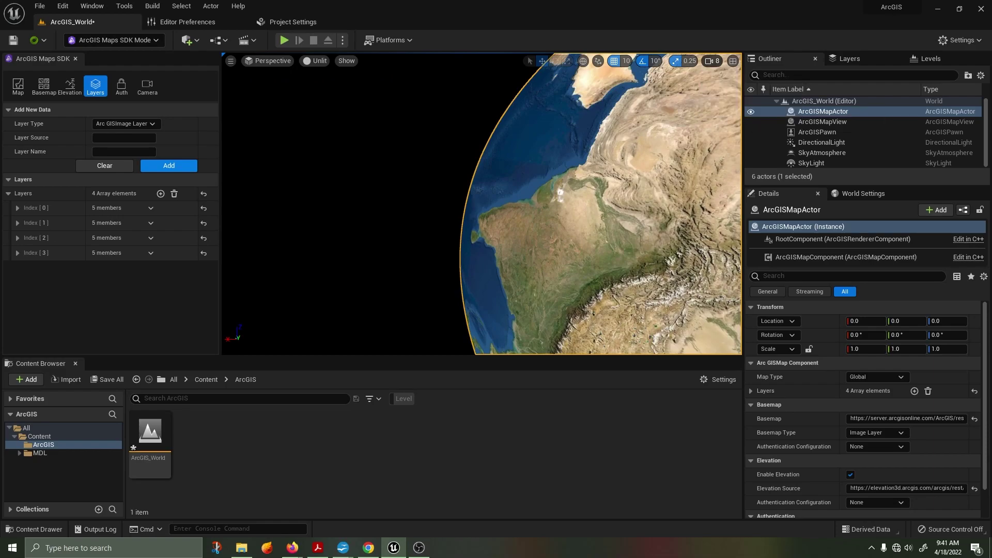
Step: Fly the viewport camera around the globe to New York and examine the transit, industrial and building layers from above
right_drag(707, 139, 687, 93)
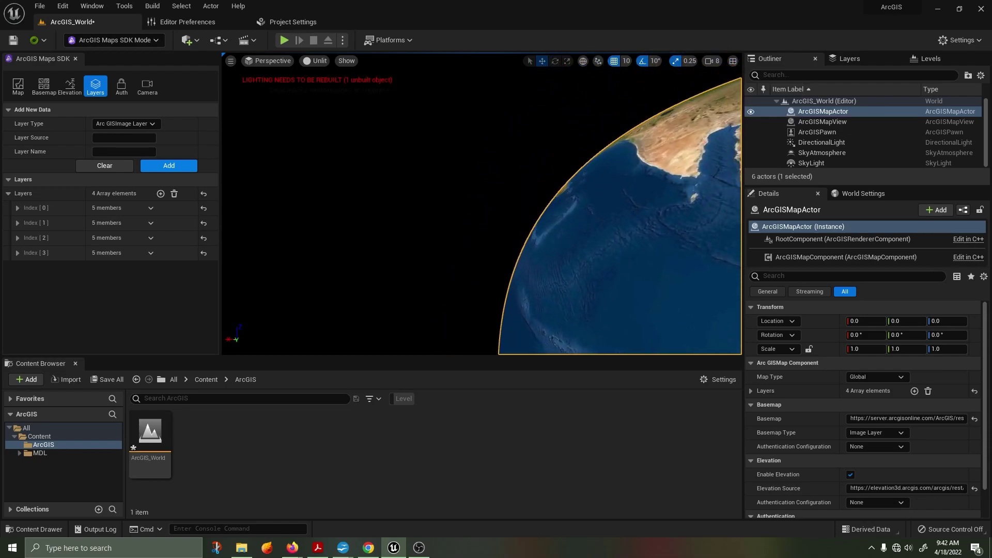
right_drag(672, 150, 705, 147)
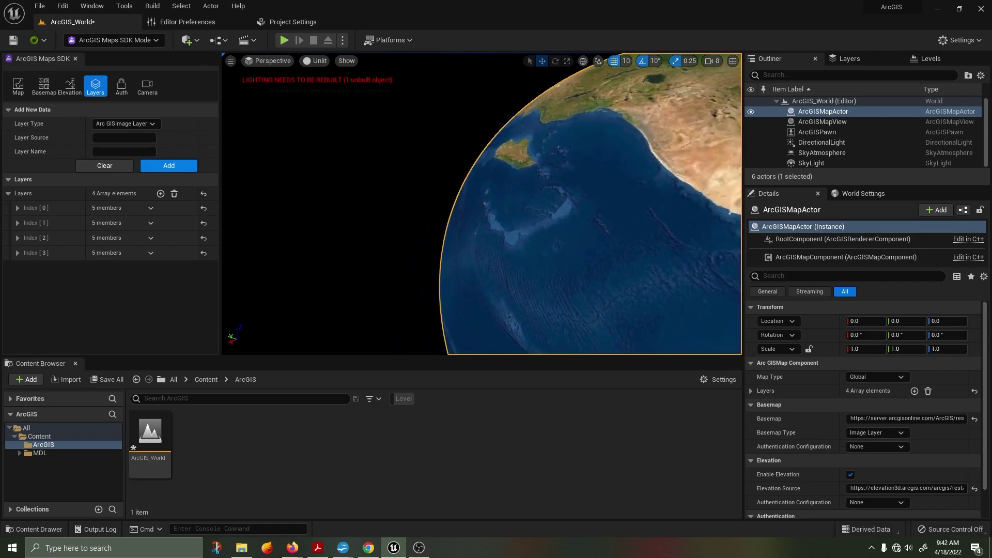
right_drag(528, 56, 528, 55)
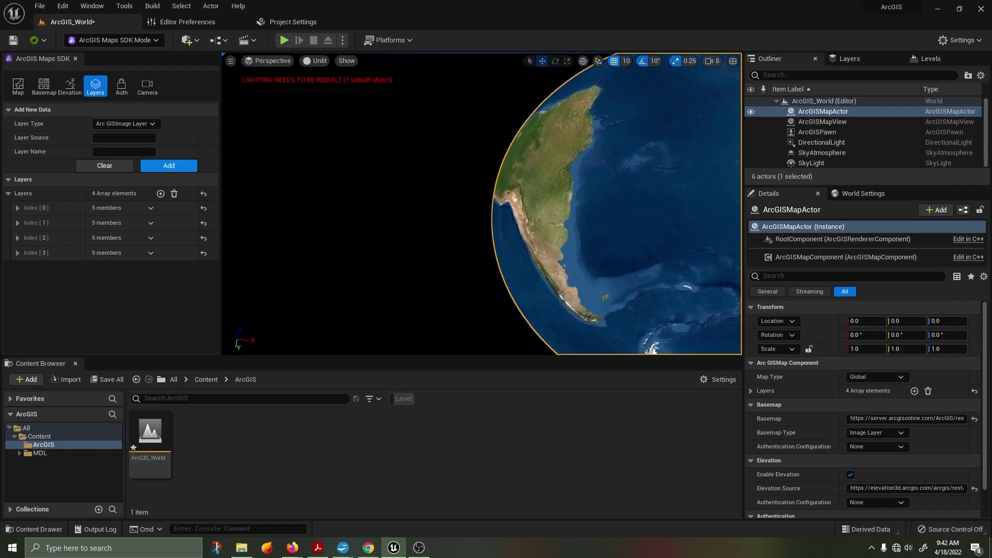
right_drag(528, 56, 528, 56)
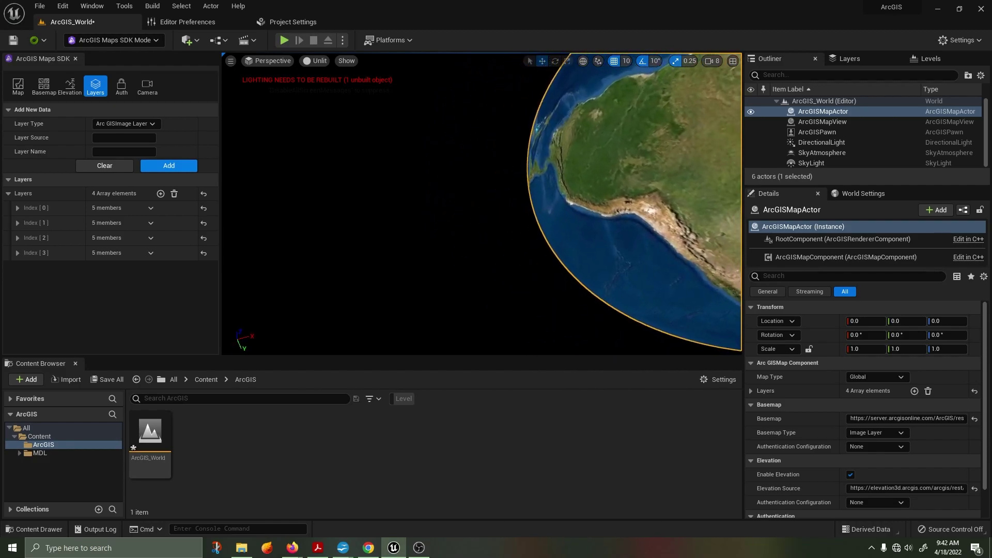
right_drag(528, 55, 528, 56)
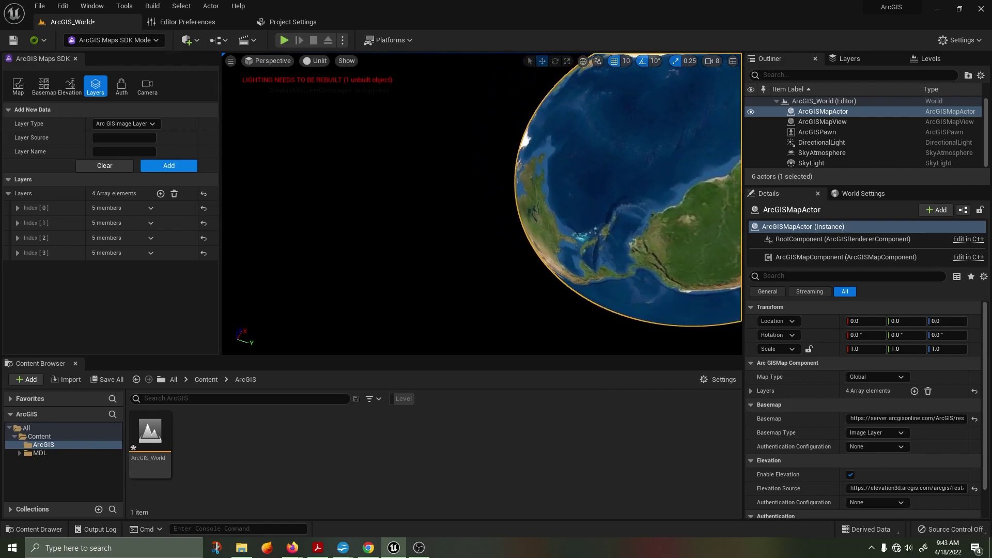
mouse_move(482, 204)
right_down()
mouse_move(509, 222)
mouse_move(474, 184)
mouse_move(486, 185)
right_up()
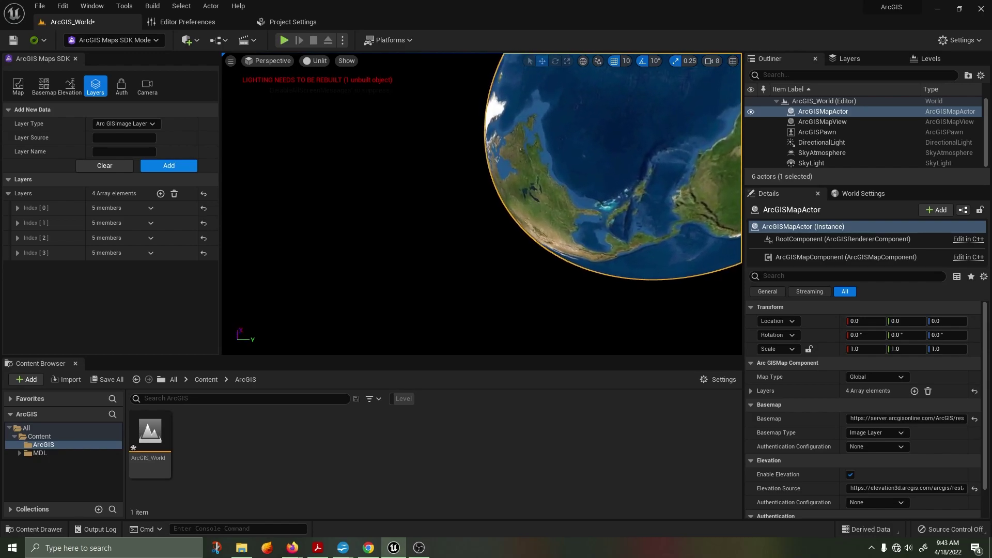
right_drag(528, 56, 528, 56)
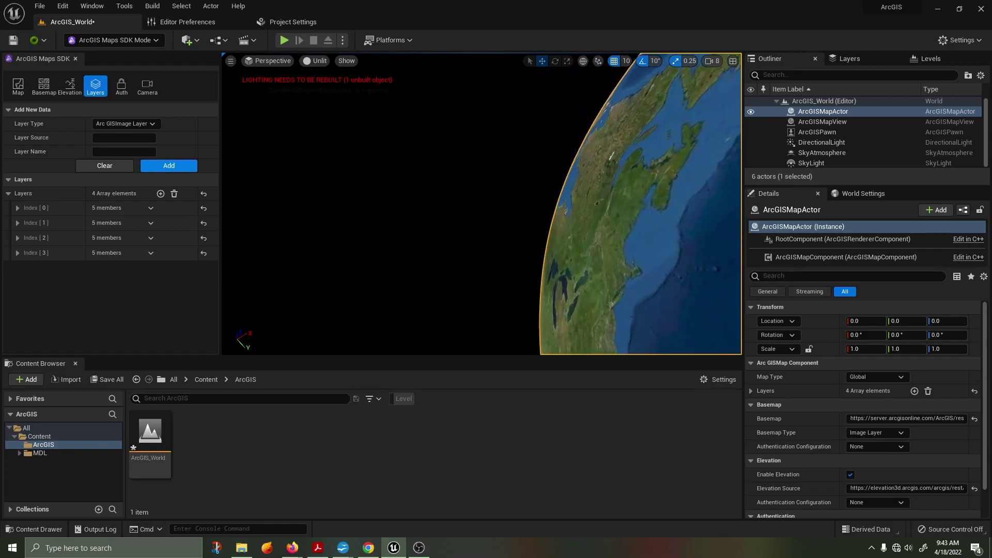
right_drag(481, 203, 482, 203)
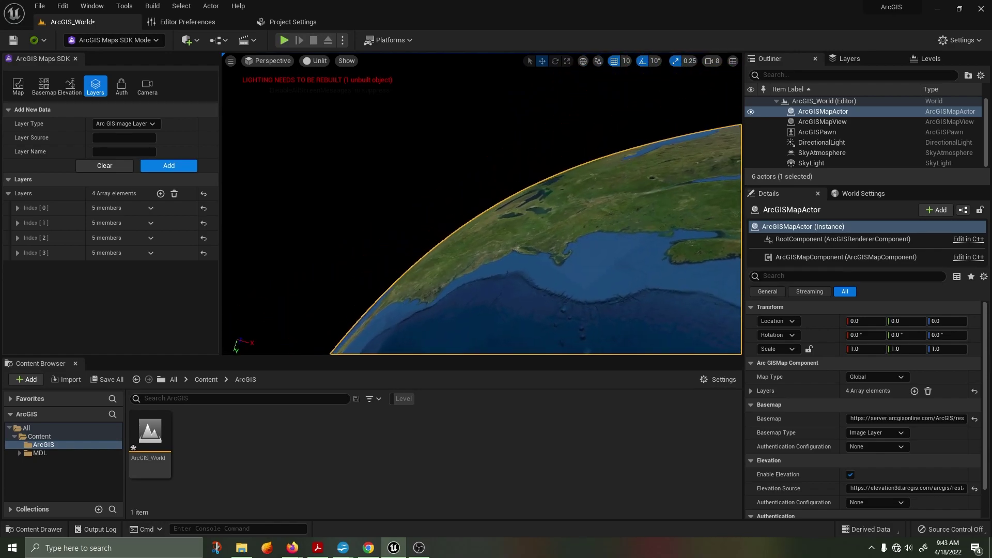
right_drag(527, 56, 528, 56)
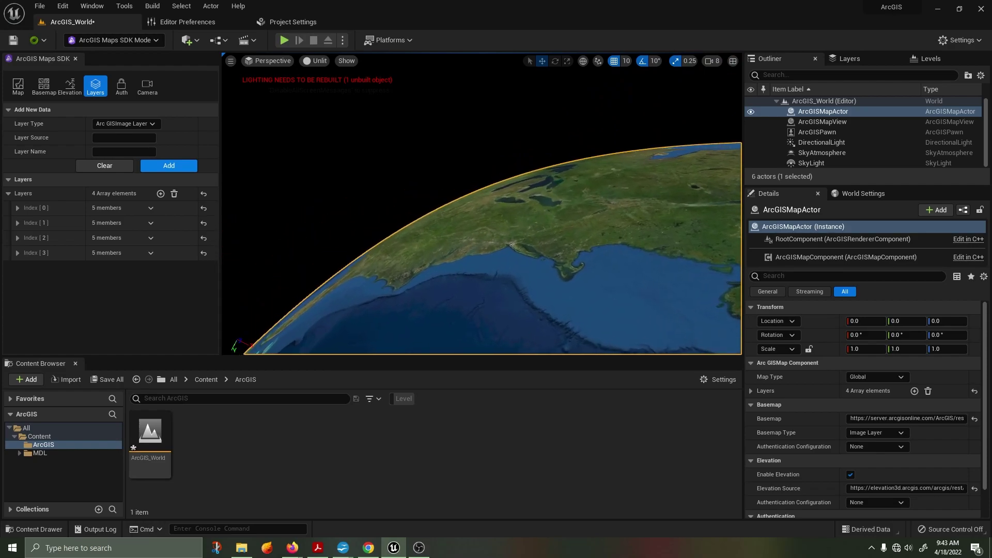
right_drag(481, 204, 482, 203)
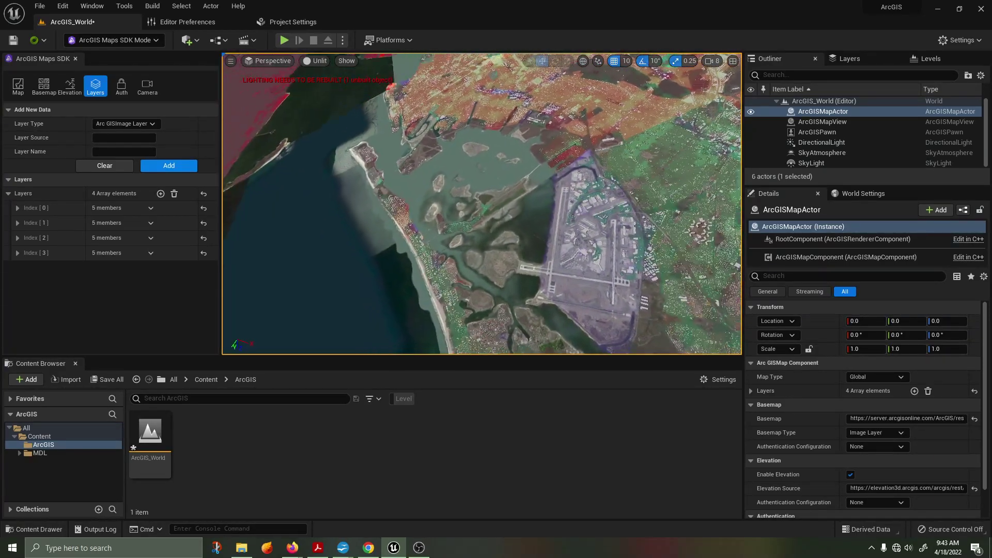
right_drag(528, 56, 528, 56)
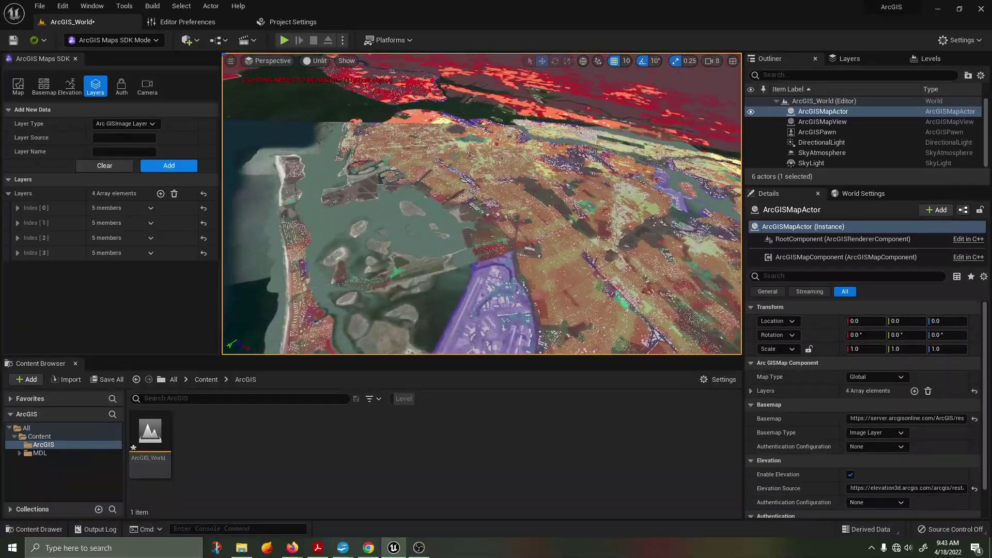
right_drag(482, 203, 482, 204)
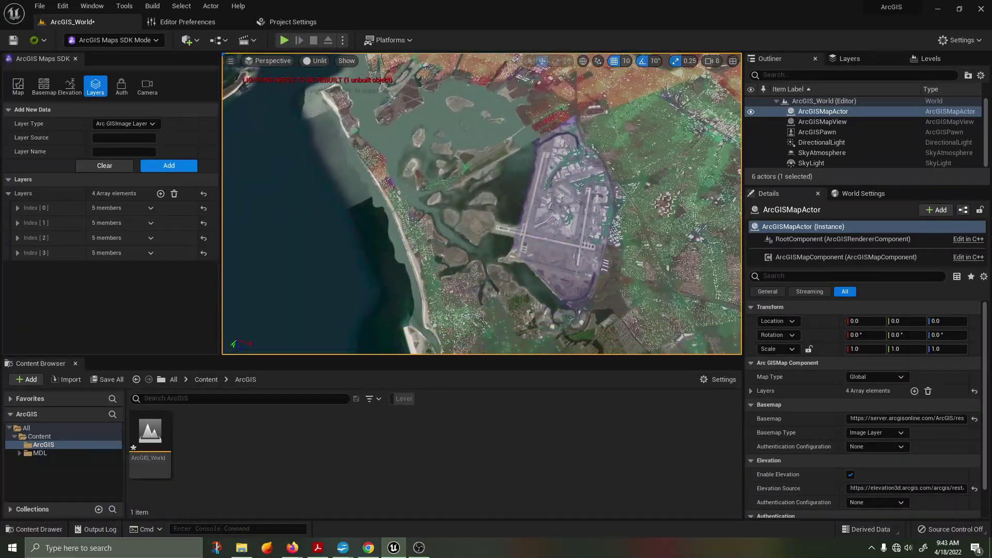
right_drag(562, 203, 531, 225)
Step: Set the camera speed scalar to 1.0 and inspect the New York 3D buildings and transit lines up close
click(711, 60)
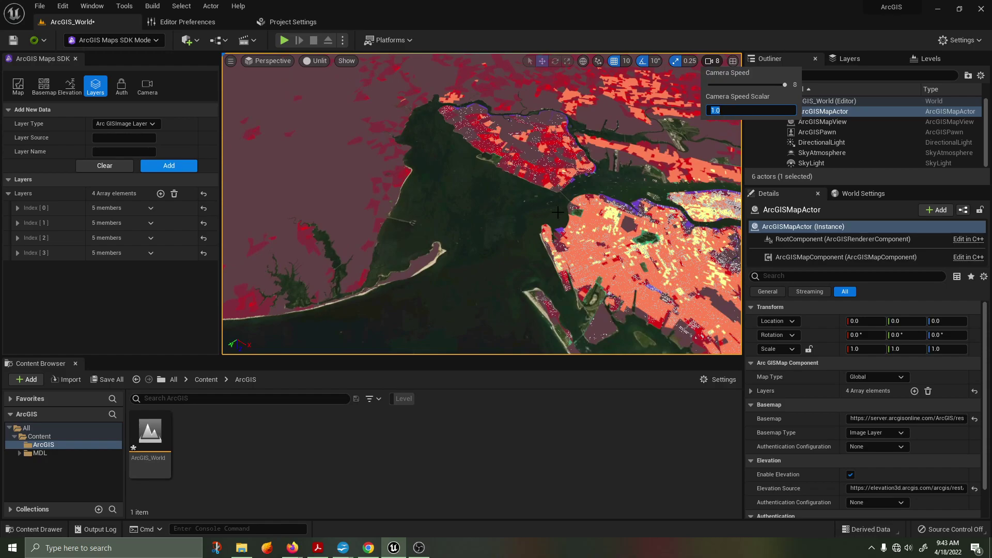
right_drag(530, 225, 531, 226)
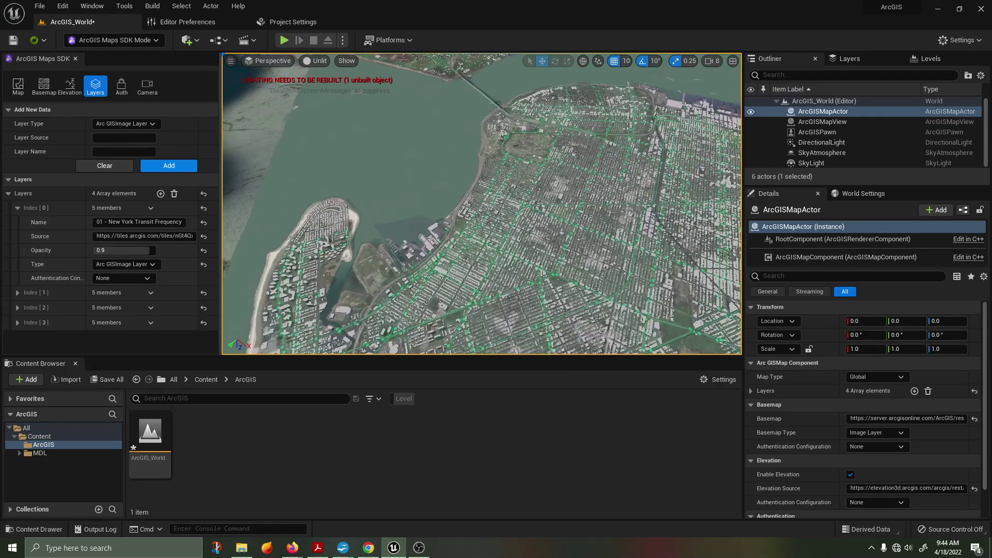
right_drag(530, 226, 531, 226)
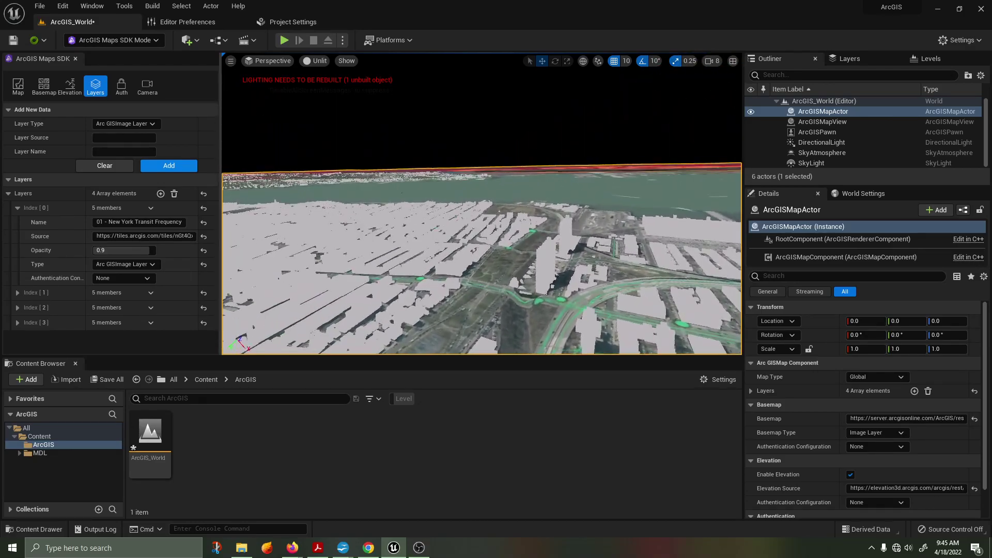
right_drag(477, 208, 477, 209)
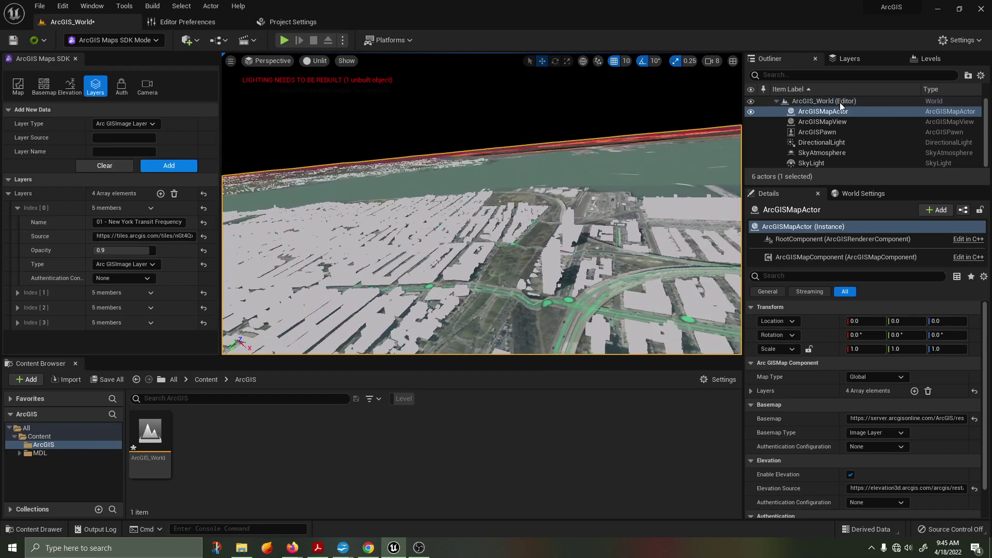
Step: Select the ArcGIS pawn and switch the viewport shading to Lit
click(823, 132)
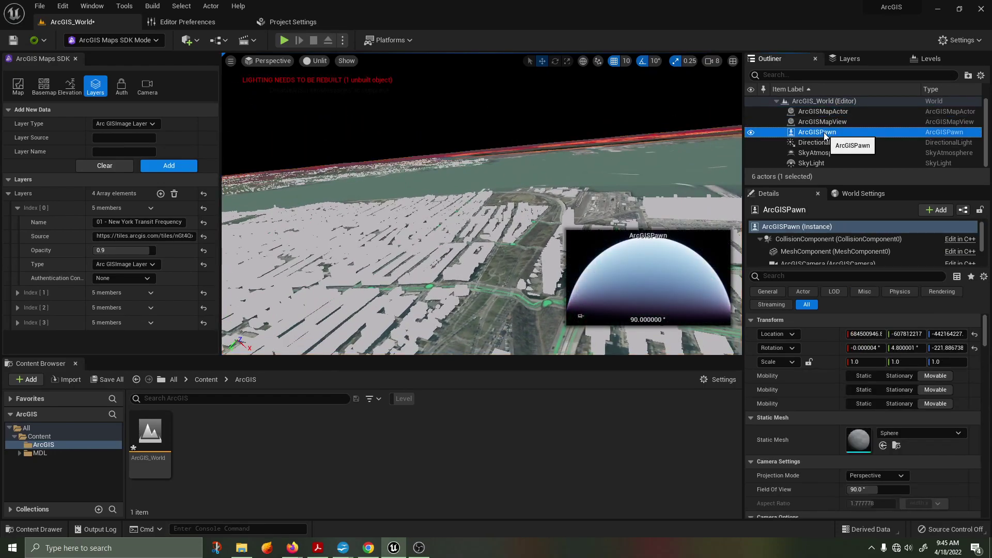
click(315, 61)
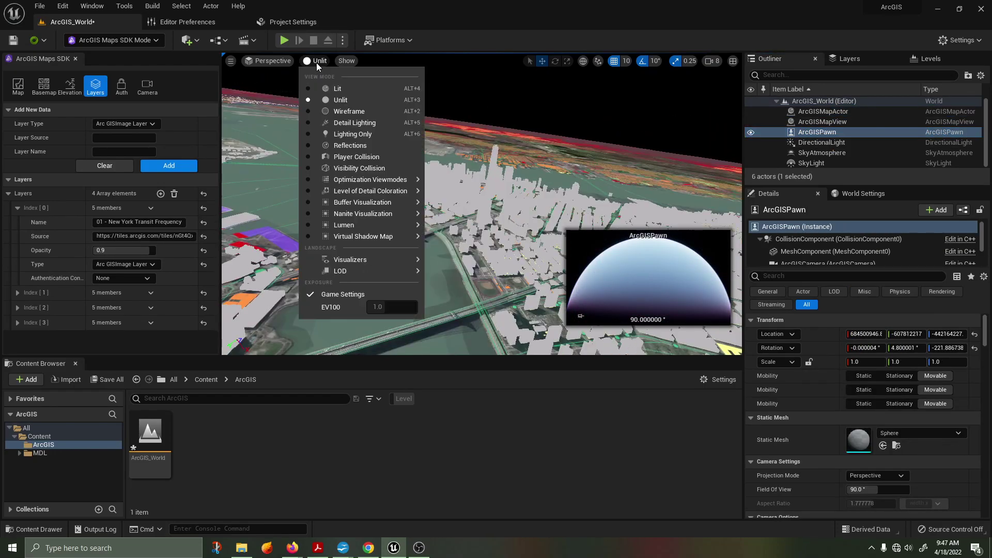
click(324, 86)
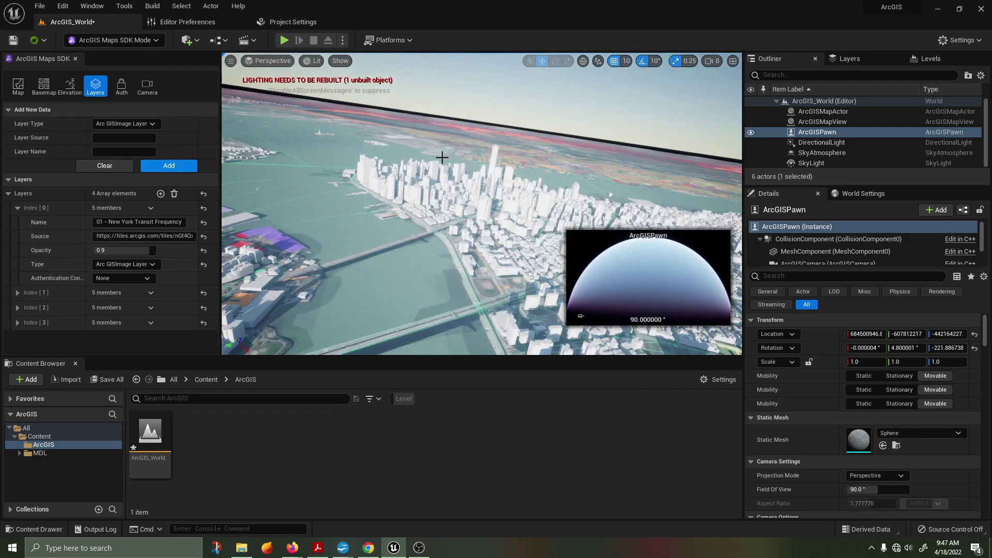
Step: Frame Manhattan from a high oblique angle and place an empty Actor in the level
mouse_move(482, 203)
right_down()
mouse_move(514, 206)
mouse_move(481, 203)
right_up()
key(d)
key(s)
right_drag(444, 161, 444, 160)
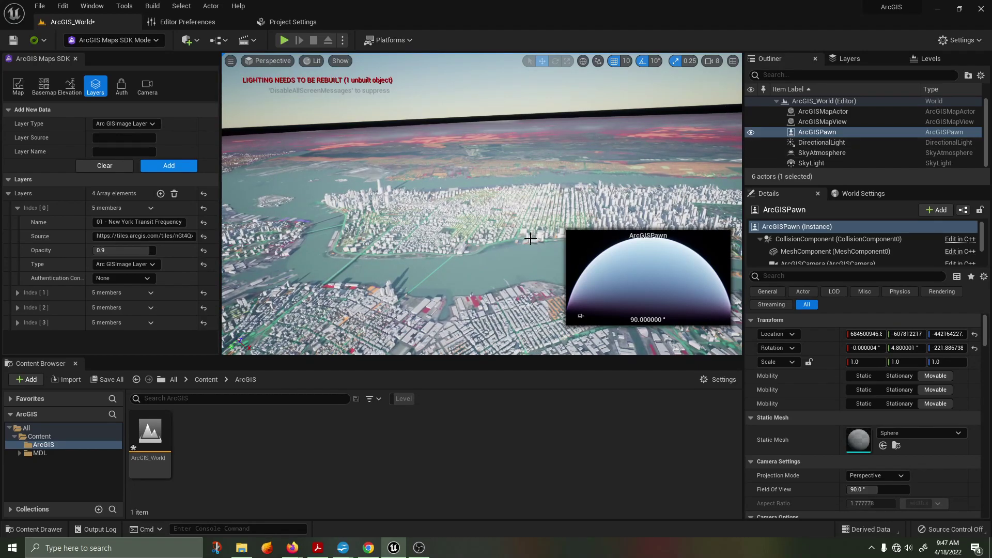
click(550, 237)
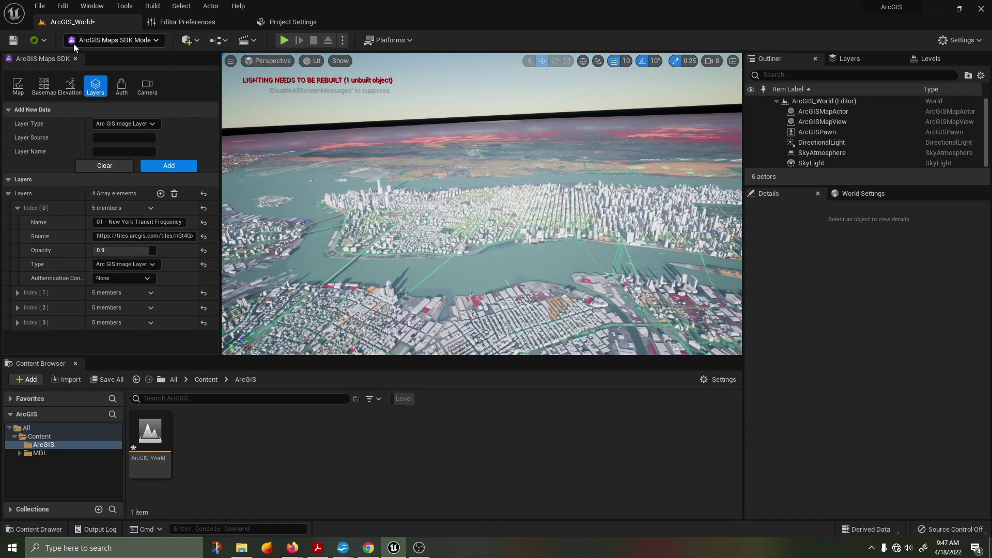
click(201, 40)
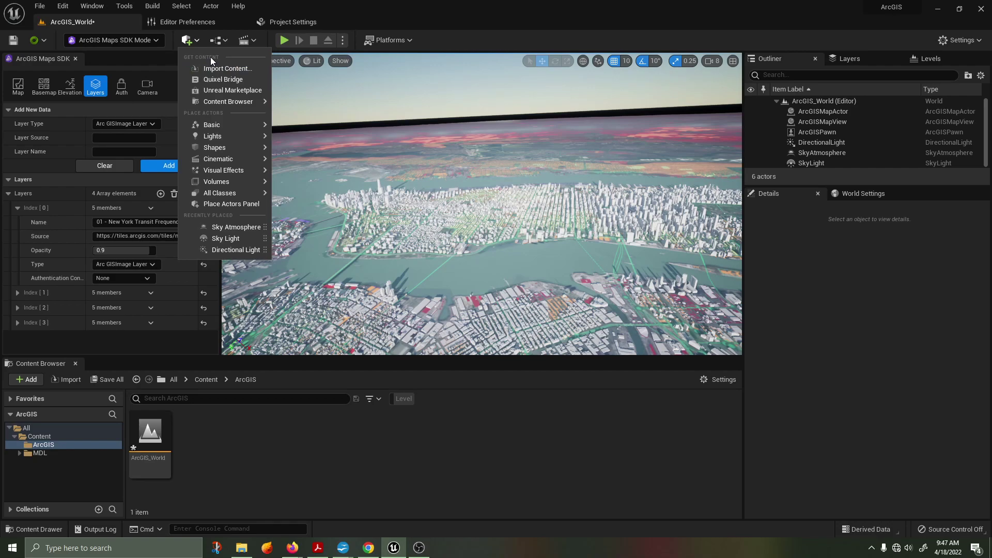
text(act)
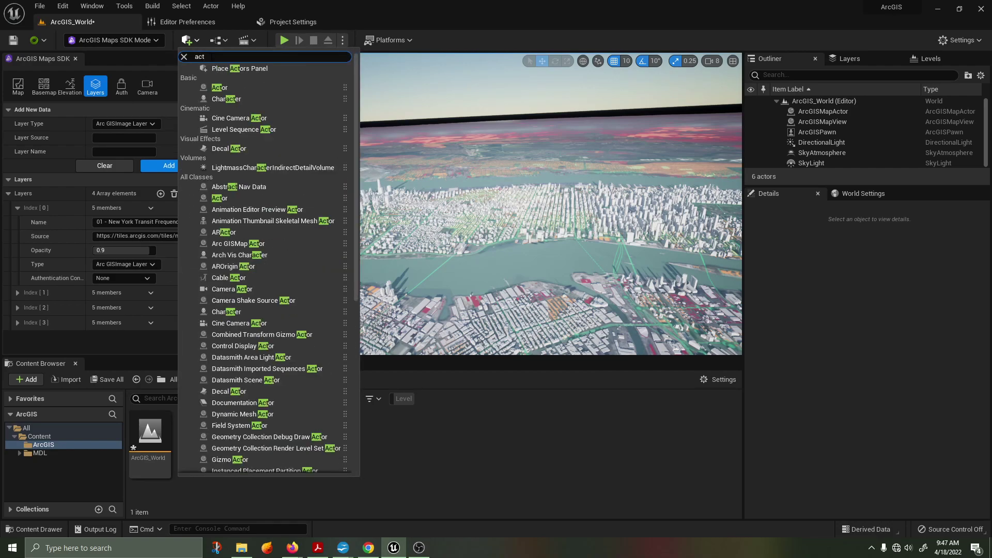
click(220, 88)
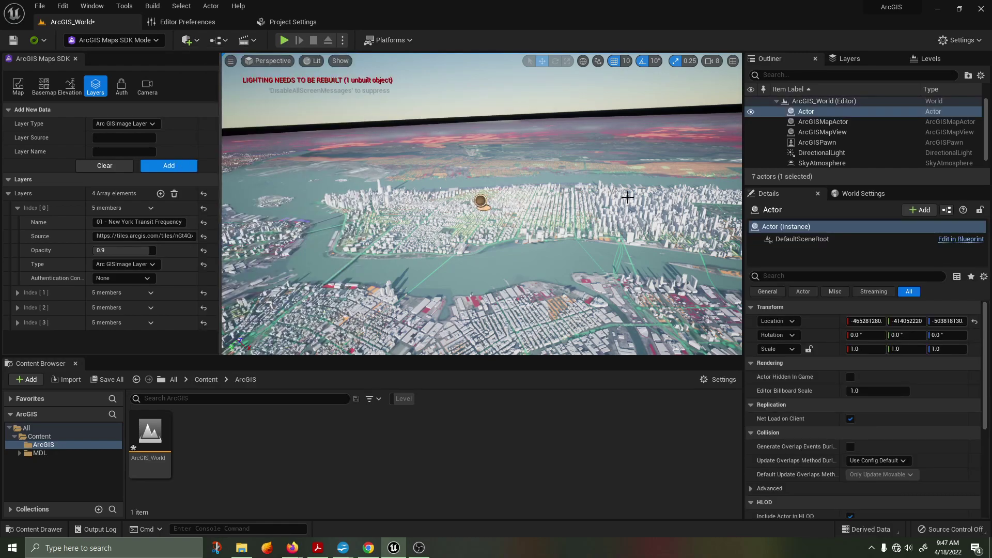
Step: Attach the ArcGIS pawn to the placed Actor and reset the pawn's relative location and rotation to zero
click(816, 142)
right_click(815, 144)
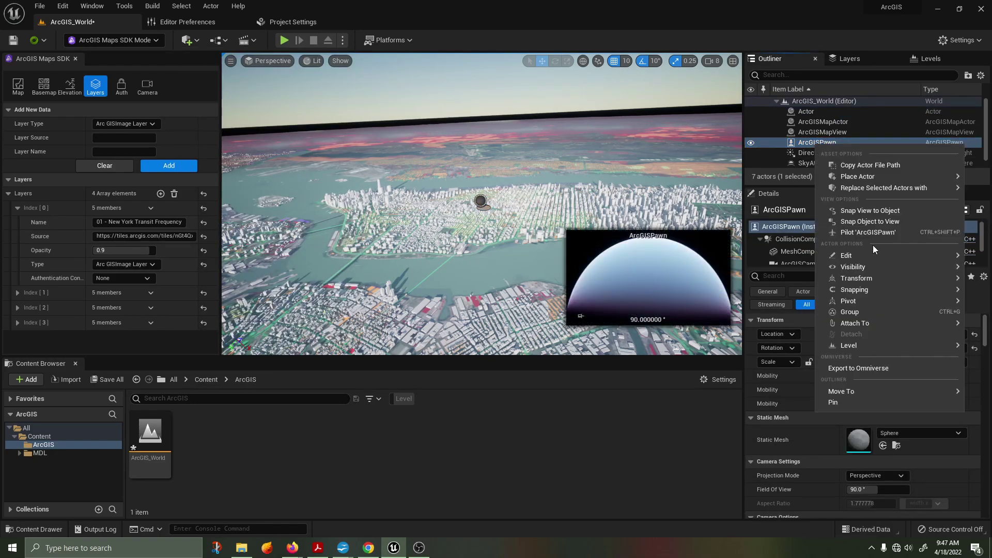
mouse_move(863, 323)
click(628, 355)
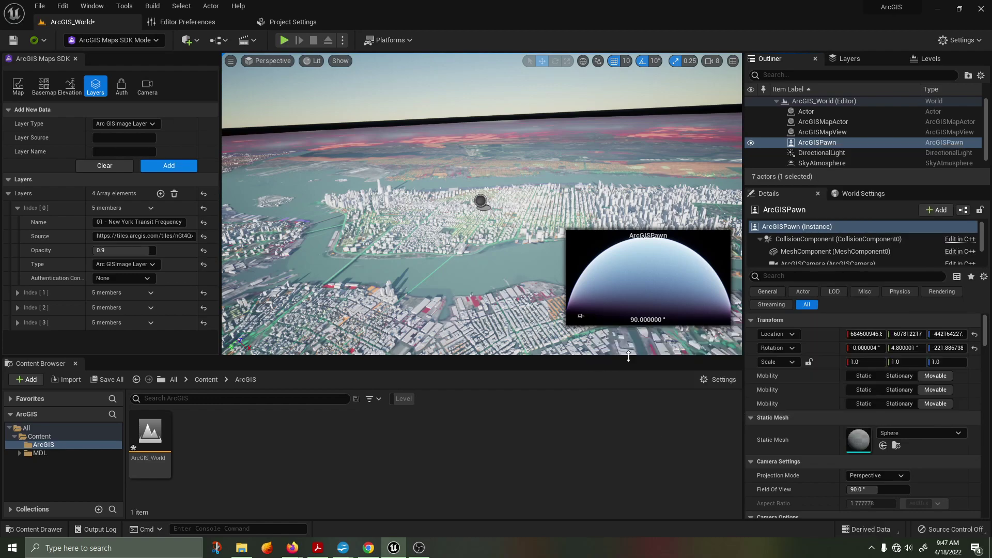
click(974, 333)
click(973, 348)
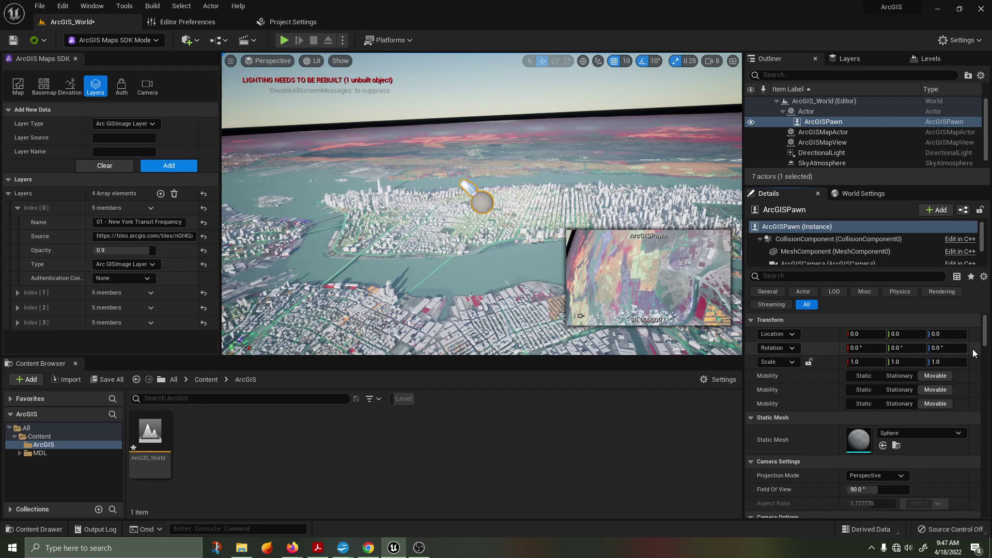
Step: Detach the ArcGIS pawn from the Actor and start piloting the pawn in the viewport
right_click(812, 122)
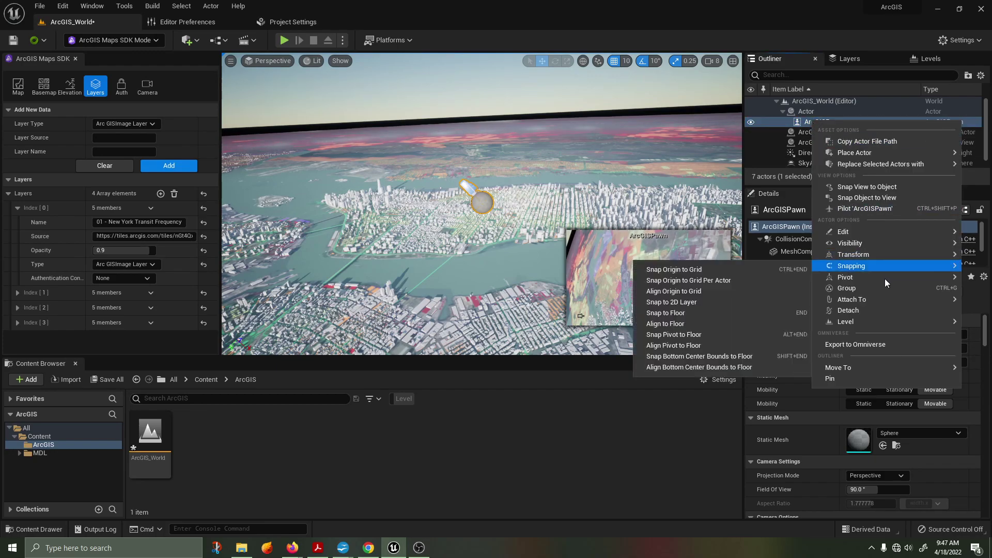
click(852, 310)
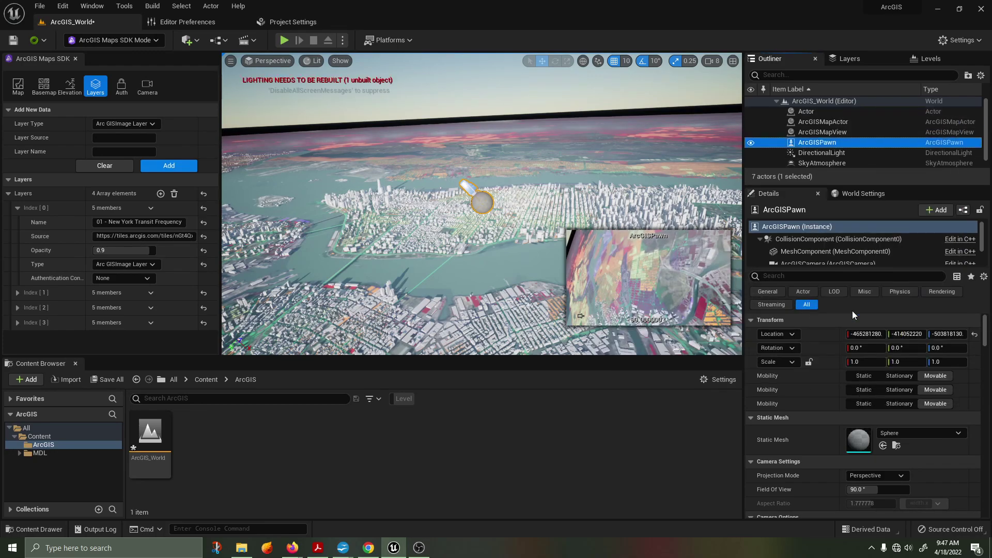
right_click(811, 144)
click(811, 144)
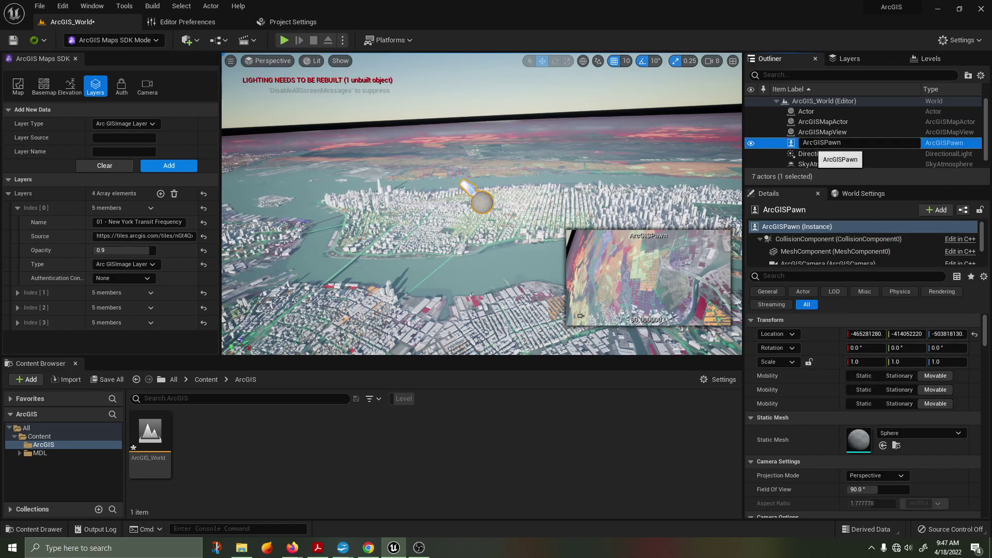
click(783, 152)
click(794, 142)
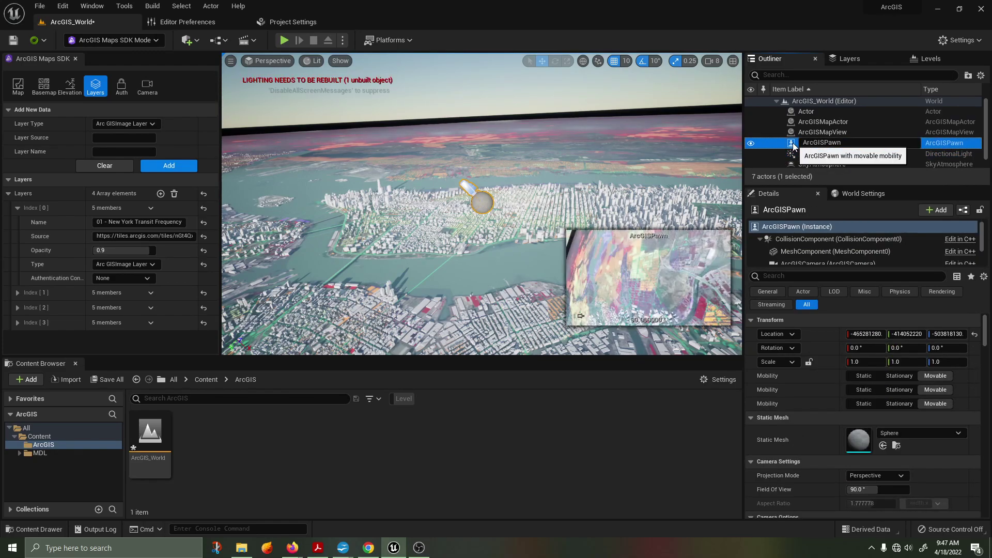
right_click(794, 144)
click(844, 232)
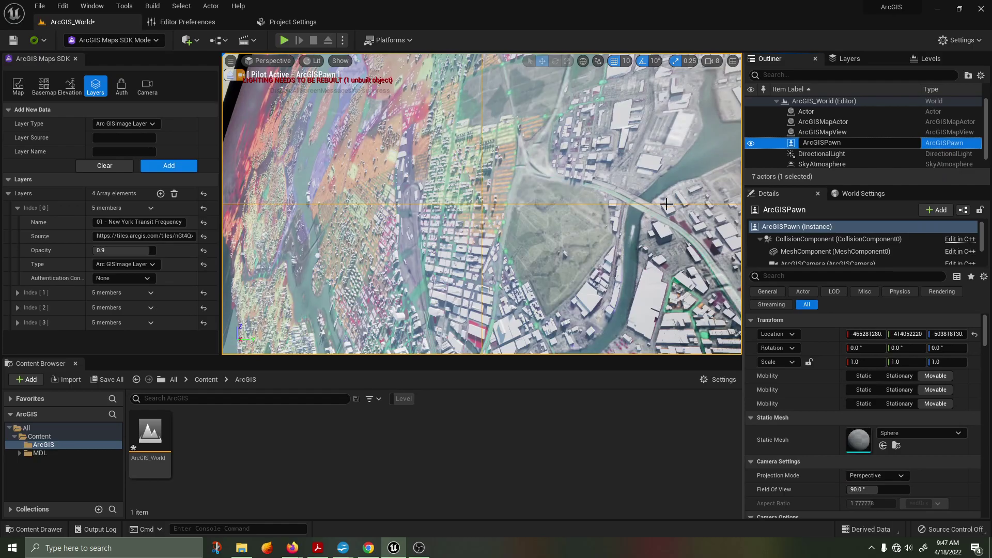
Step: Fly the piloted pawn over Manhattan and adjust its Z rotation to about 400° to level the horizon
right_drag(482, 204, 433, 336)
right_drag(458, 248, 930, 365)
drag(947, 348, 969, 348)
key(w)
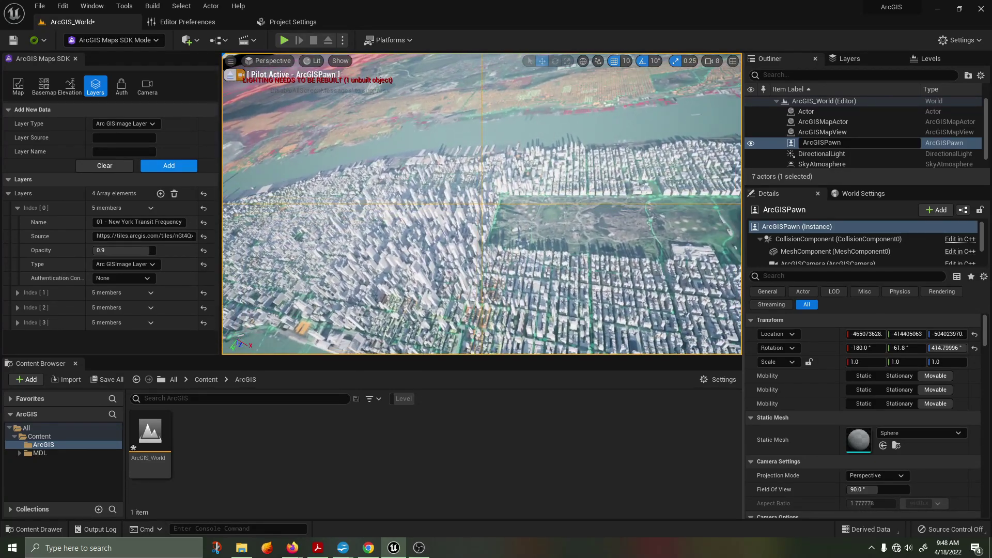
drag(482, 203, 488, 201)
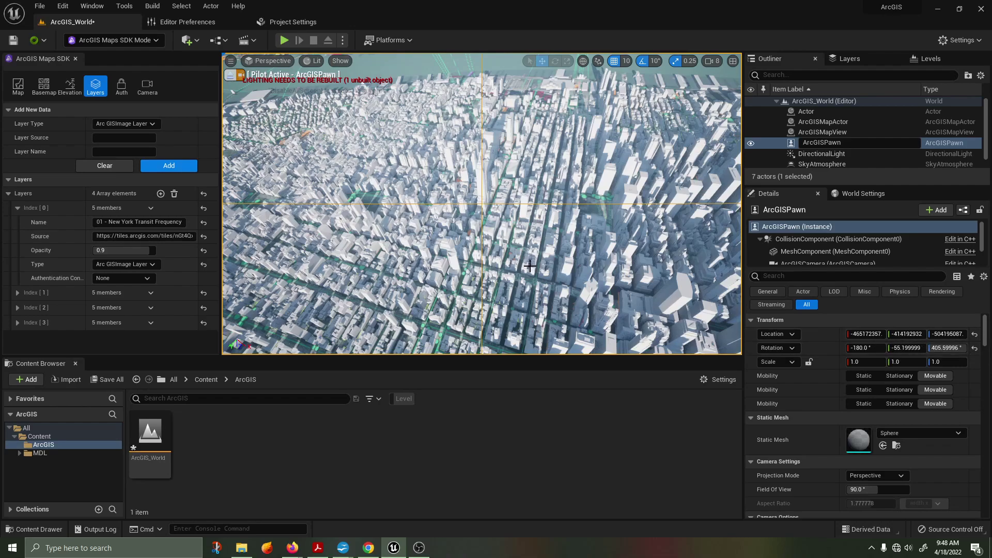
drag(945, 348, 959, 348)
Step: Pull the piloted pawn back and up to frame Manhattan and the river obliquely, with Y rotation about -78°
mouse_move(481, 203)
right_down()
mouse_move(490, 200)
mouse_move(481, 199)
right_up()
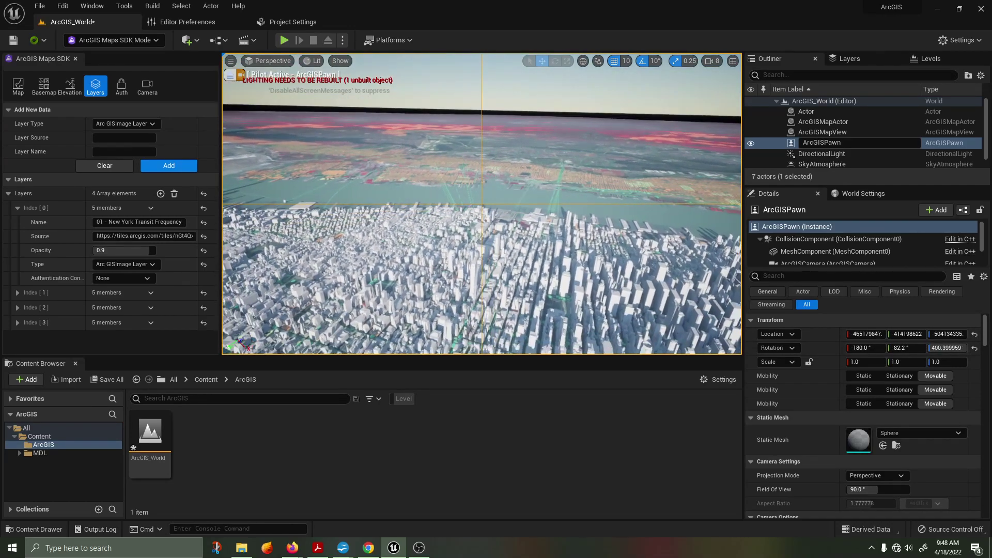
key(s)
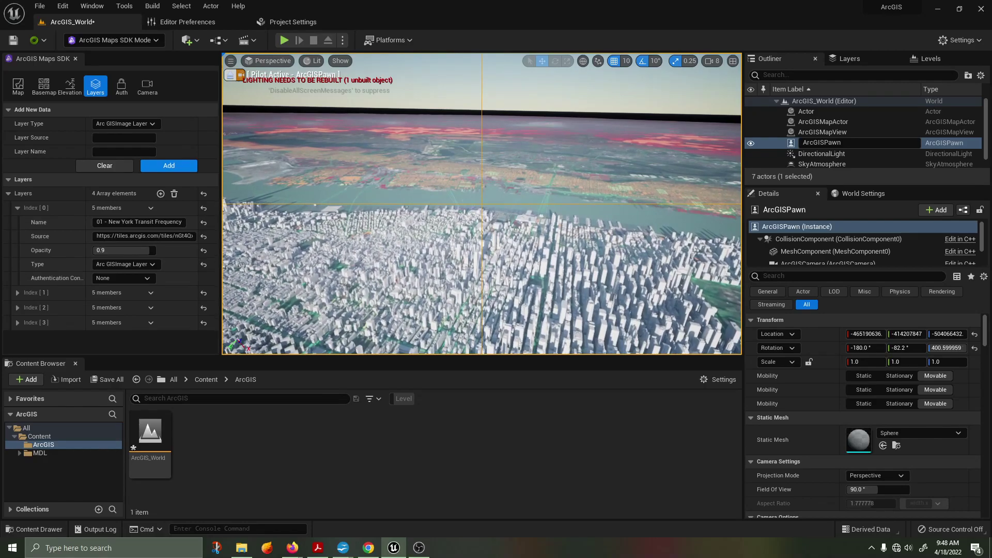
key(s)
right_drag(481, 203, 482, 214)
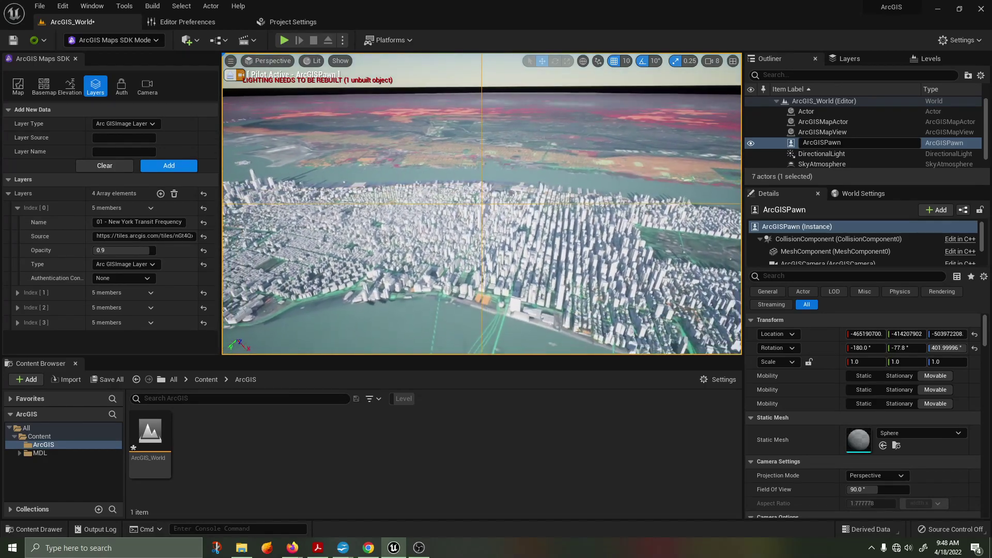
key(s)
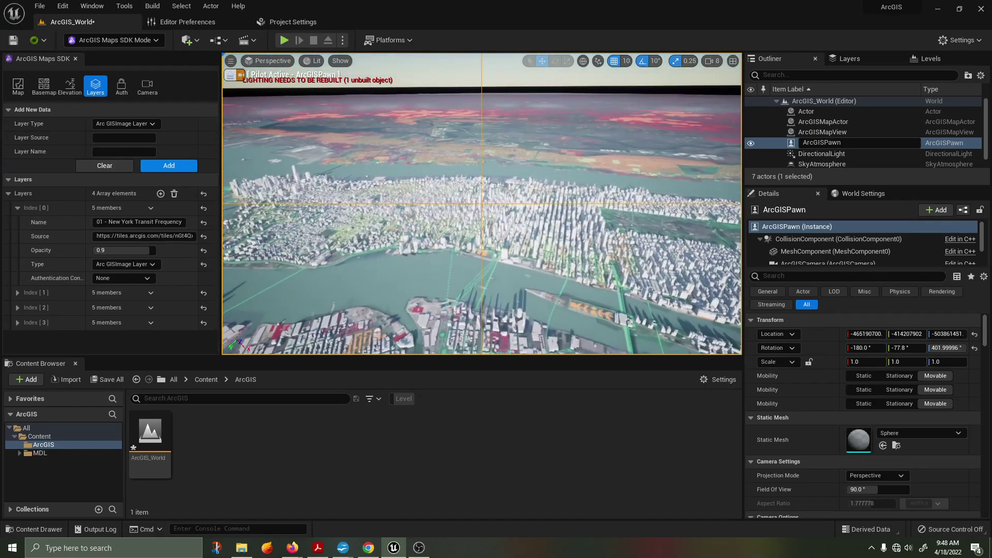
key(s)
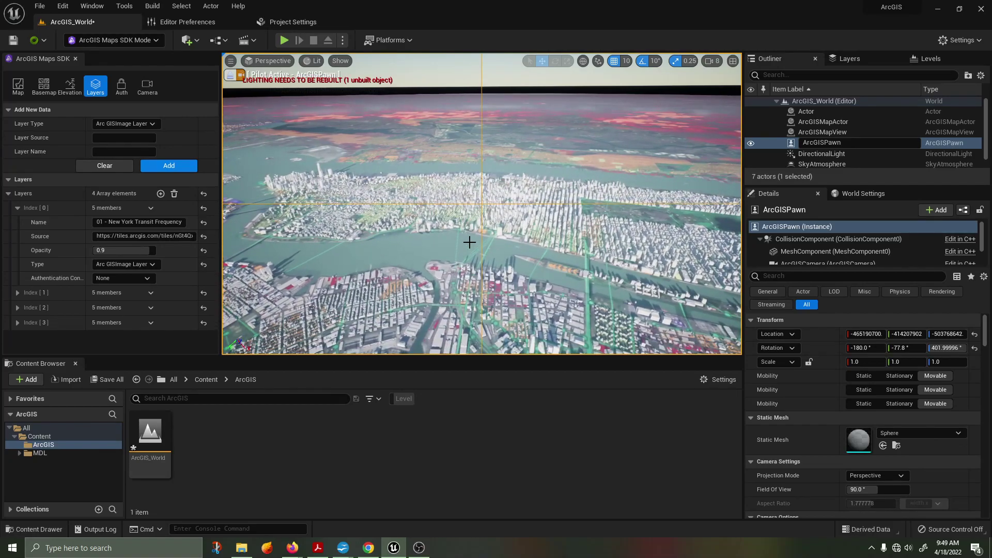
Step: Move the pawn sideways along the East River, level its rotation at about 180°, -88°, 44°, and stop piloting it
mouse_move(482, 204)
right_down()
mouse_move(515, 203)
mouse_move(487, 203)
right_up()
key(s)
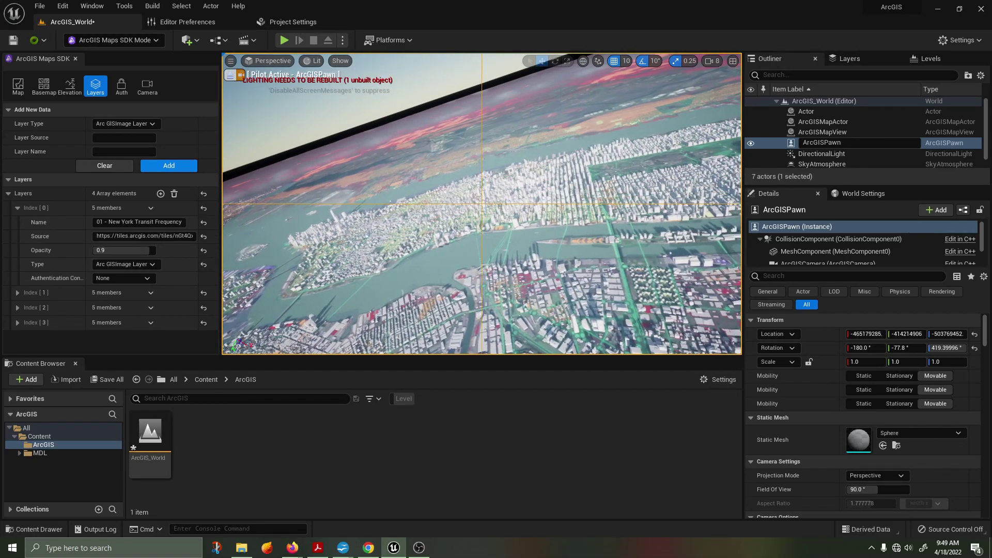
key(d)
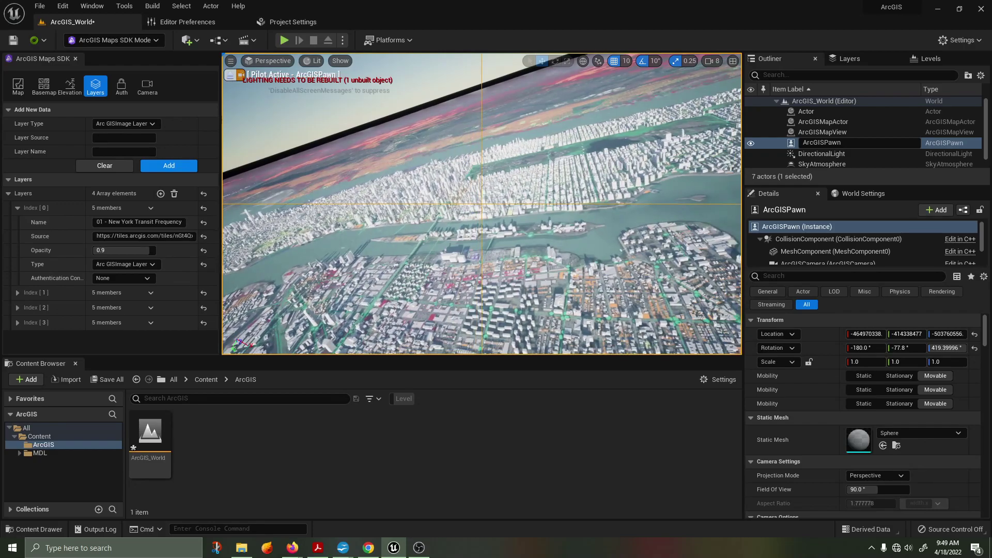
key(a)
right_drag(481, 204, 441, 177)
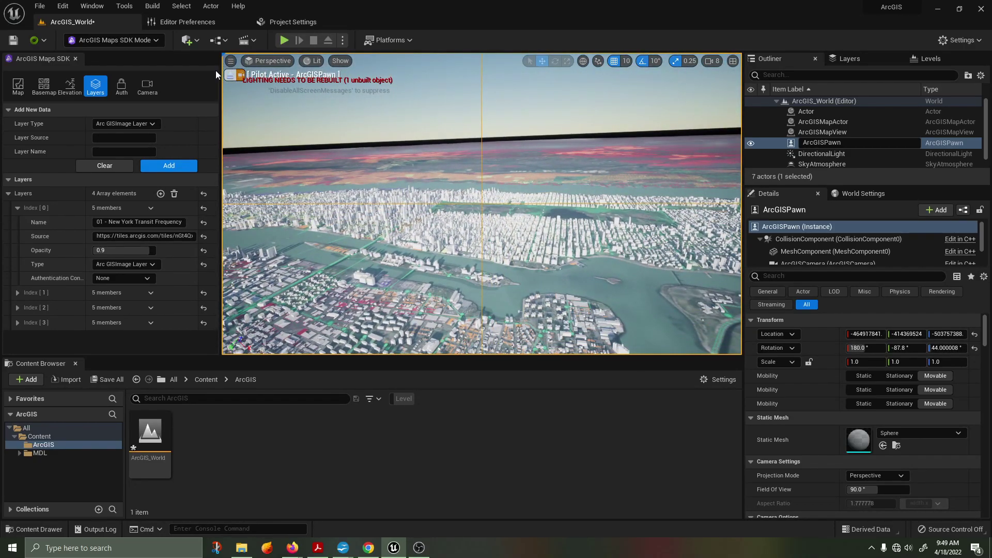
click(240, 75)
Step: Fly the free viewport camera low past the New York buildings and back out to examine the city model
right_drag(481, 204, 413, 222)
key(a)
key(w)
key(a)
key(w)
key(a)
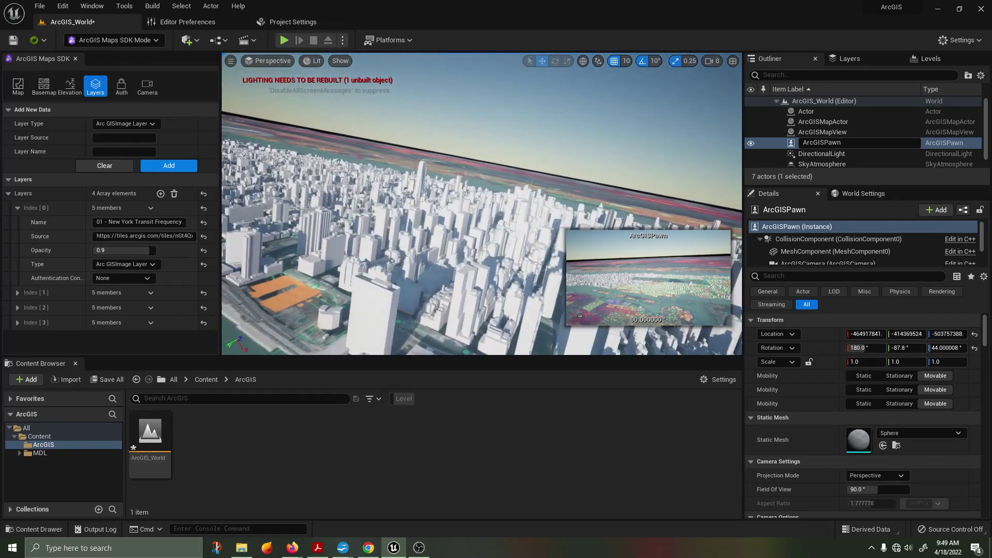
key(w)
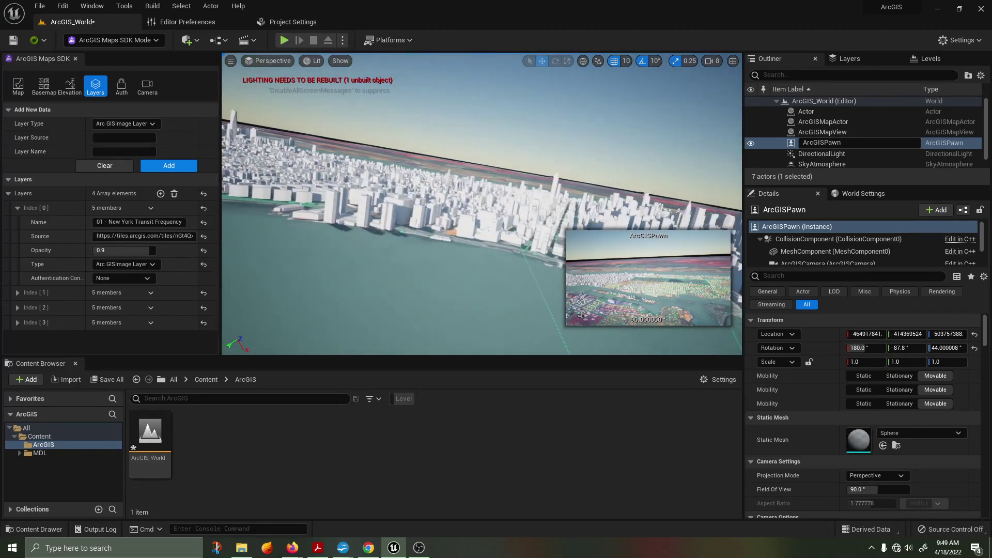
right_drag(428, 203, 454, 203)
key(s)
key(s)
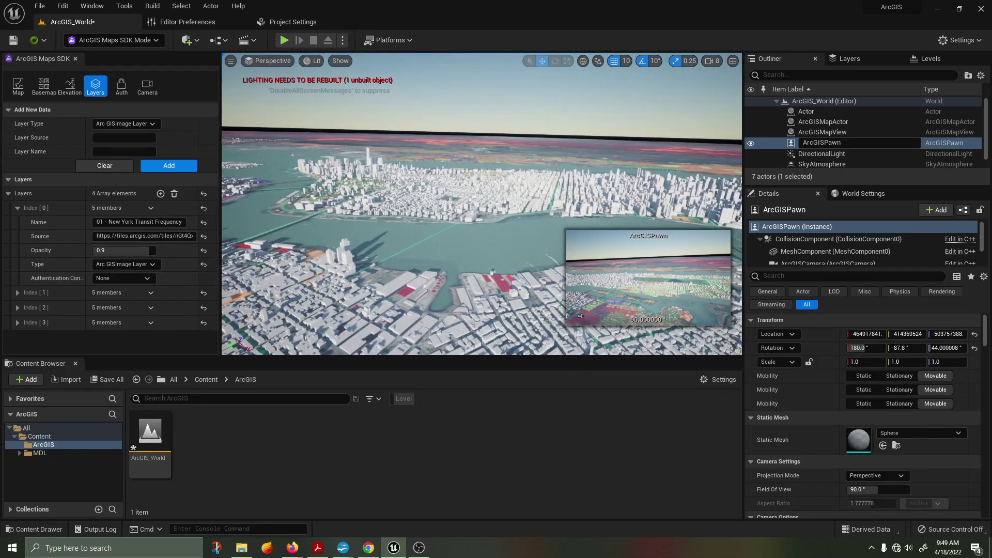
Step: Switch to the Firefox browser
key(alt+Tab)
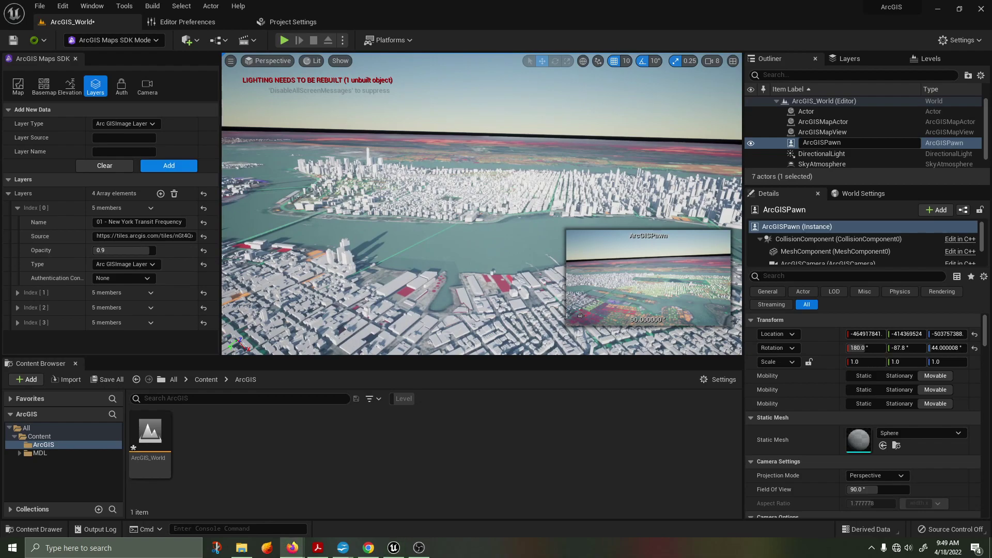